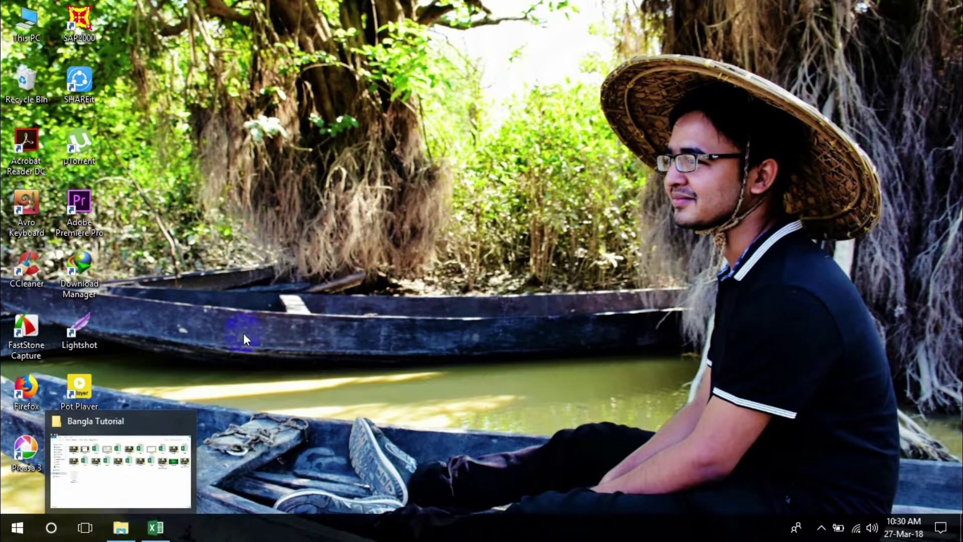
Add a new Microsoft Excel Worksheet named 11 in the Bangla Tutorial folder and open it
{"action": "left_click", "coordinate": [128, 537]}
{"action": "right_click", "coordinate": [453, 277]}
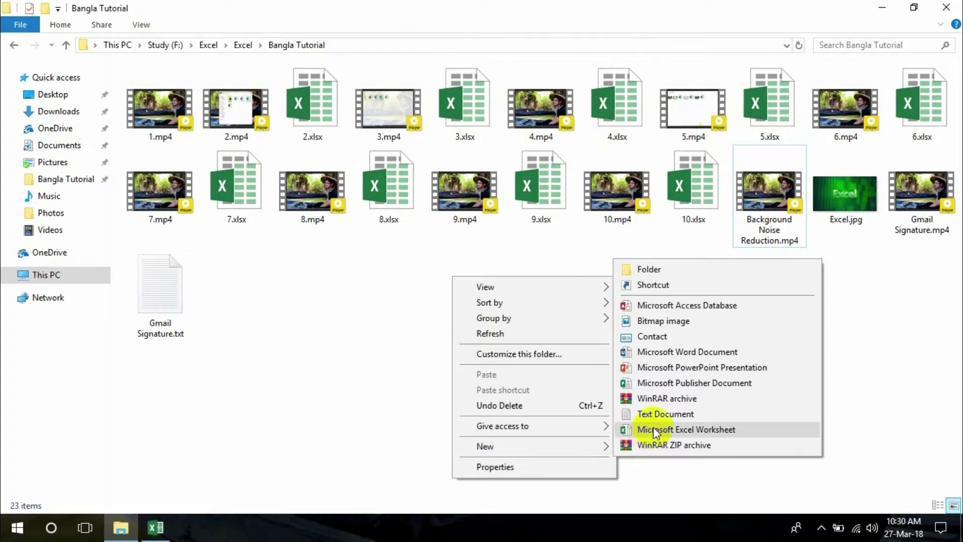
{"action": "mouse_move", "coordinate": [486, 447]}
{"action": "left_click", "coordinate": [652, 428]}
{"action": "type", "text": "11.xlsx"}
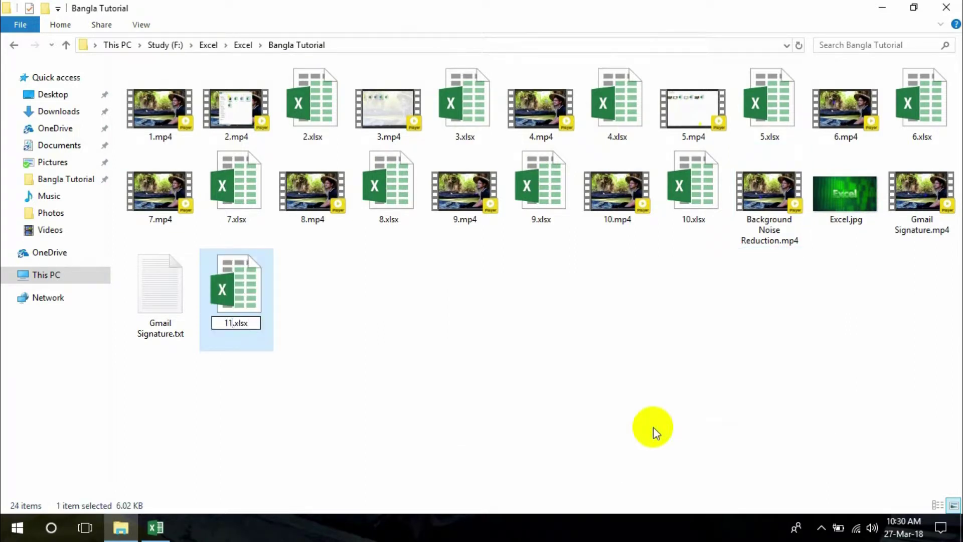
{"action": "key", "text": "Return"}
{"action": "double_click", "coordinate": [779, 197]}
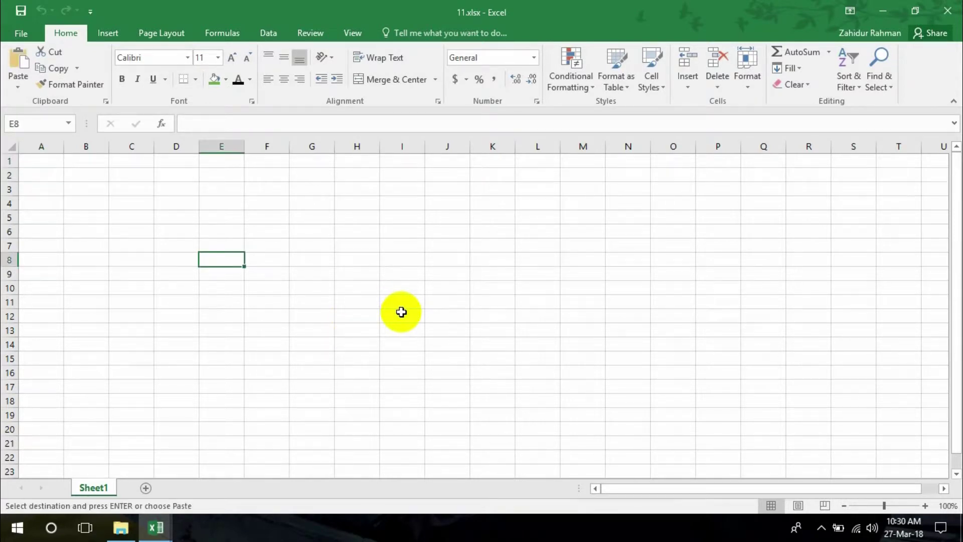
Paste the student marks at E8:H12 and merge-and-centre E6:E7, F6:H6 and I6:I7
{"action": "type", "text": "Zahid\t87\t67\t78 Zinna\t31\t91\t53 Polok\t86\t55\t65 Fahim\t29\t65\t98 Mizan\t81\t78\t22"}
{"action": "left_click", "coordinate": [236, 242]}
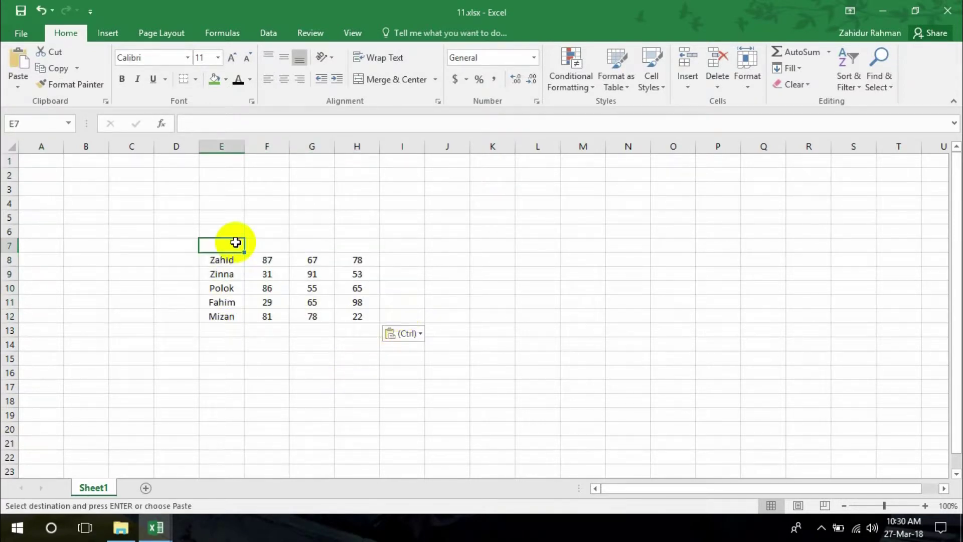
{"action": "left_click", "coordinate": [236, 232]}
{"action": "left_click_drag", "start_coordinate": [237, 232], "coordinate": [230, 243]}
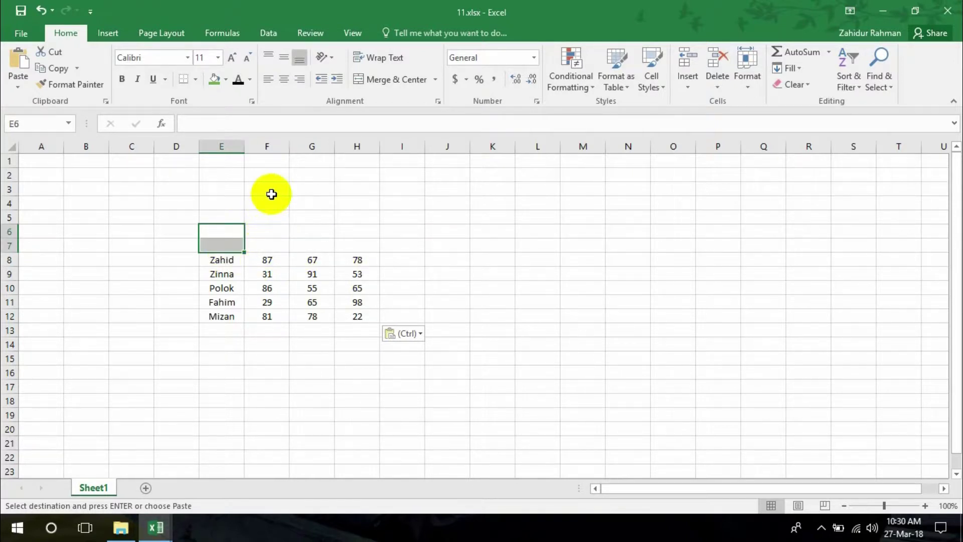
{"action": "left_click", "coordinate": [394, 80]}
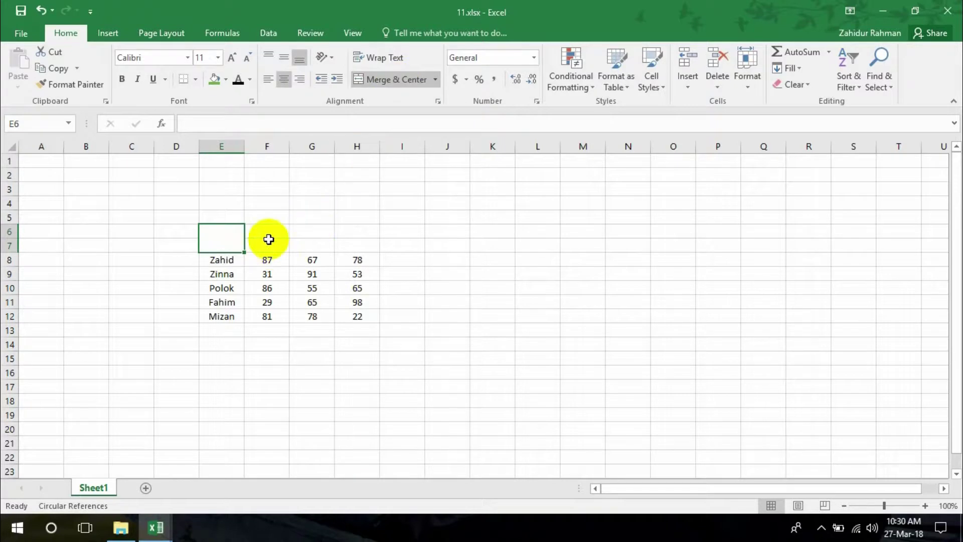
{"action": "left_click_drag", "start_coordinate": [269, 233], "coordinate": [356, 230]}
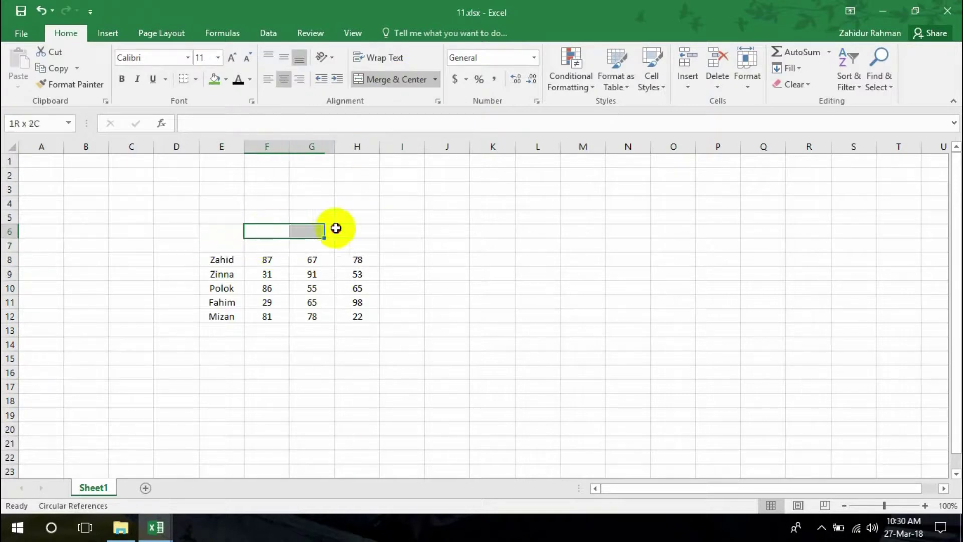
{"action": "left_click", "coordinate": [397, 76]}
{"action": "left_click_drag", "start_coordinate": [408, 230], "coordinate": [409, 247]}
{"action": "left_click", "coordinate": [387, 80]}
Enter the merged headers 'Student's Name' in E6 and 'Subject' in F6
{"action": "double_click", "coordinate": [233, 232]}
{"action": "type", "text": "Stud"}
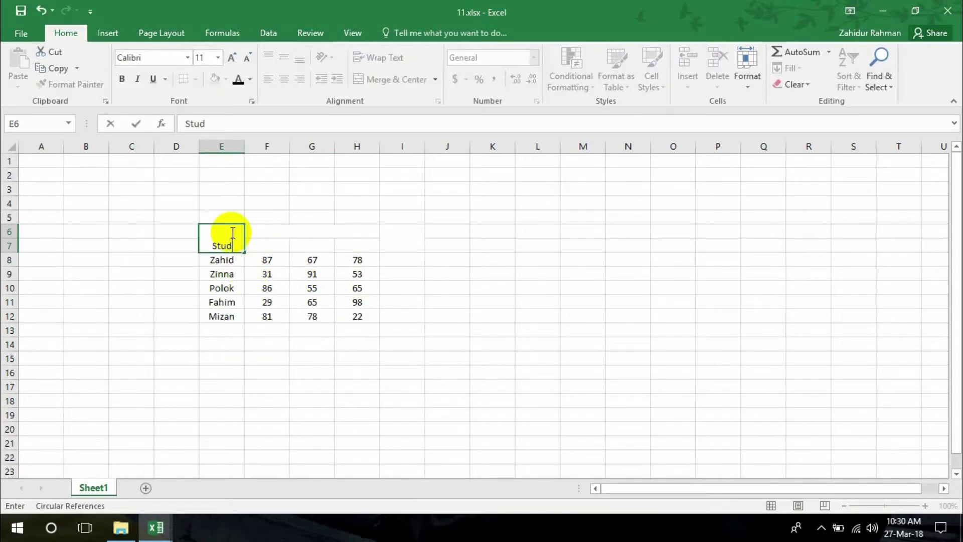
{"action": "type", "text": "ent"}
{"action": "type", "text": "'s"}
{"action": "type", "text": " Name"}
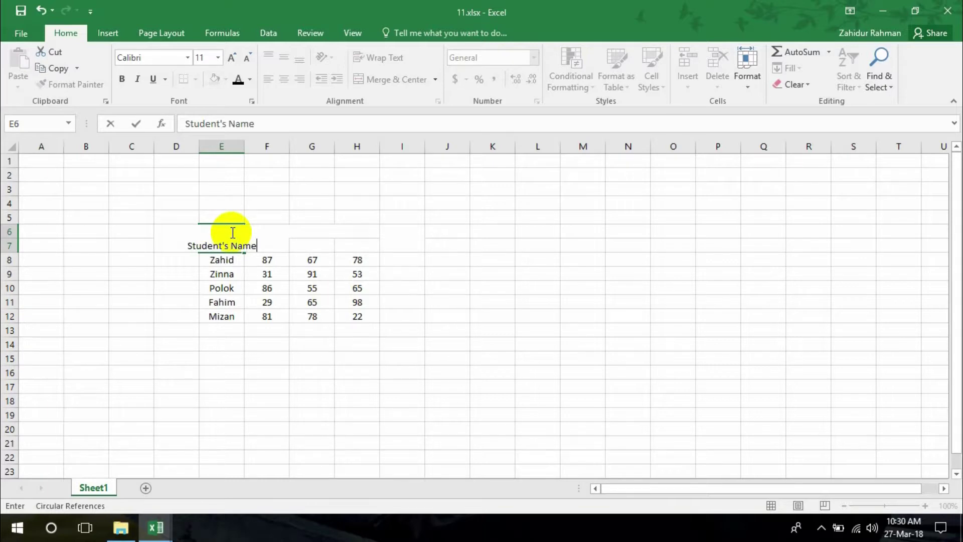
{"action": "left_click_drag", "start_coordinate": [266, 231], "coordinate": [357, 231]}
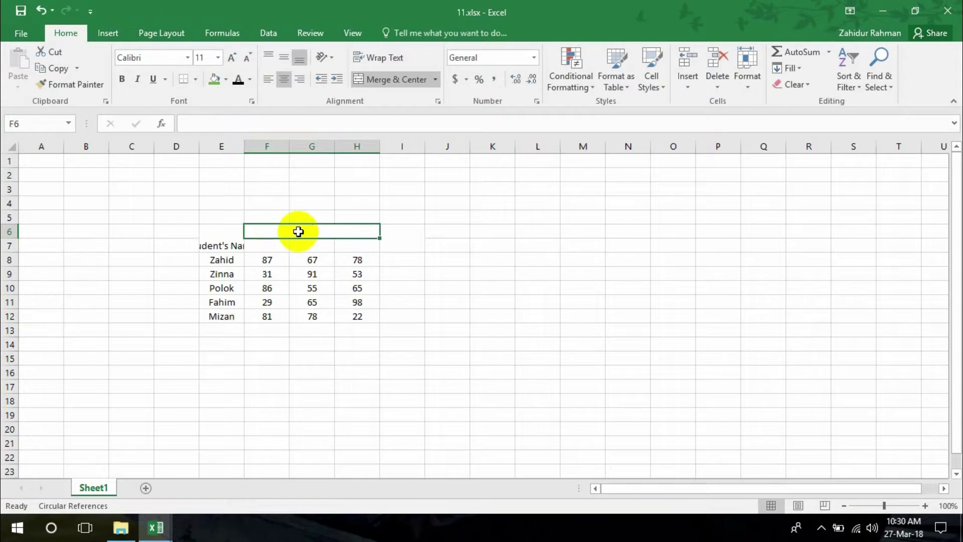
{"action": "type", "text": "Subjecyt"}
{"action": "key", "text": "BackSpace"}
{"action": "key", "text": "BackSpace"}
{"action": "type", "text": "t"}
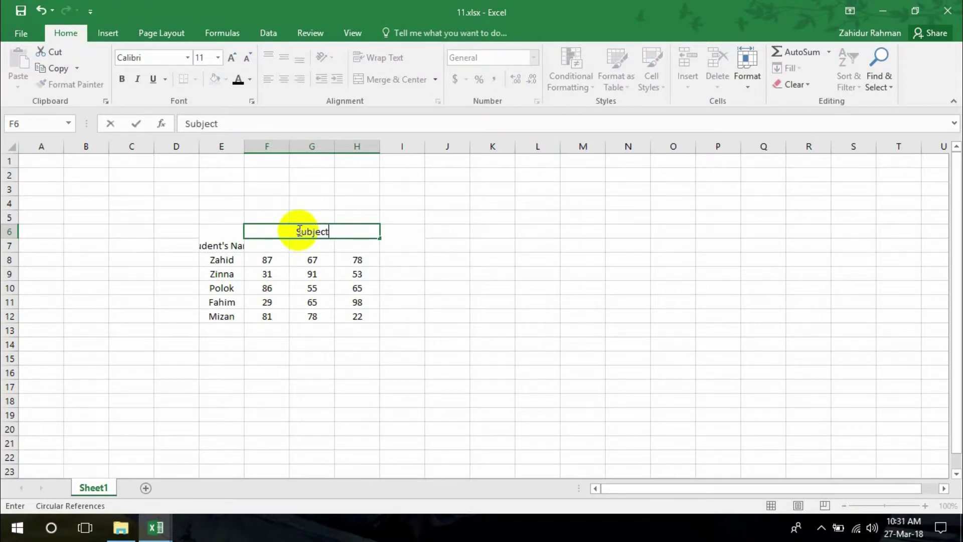
{"action": "left_click", "coordinate": [272, 236]}
Label F7:H7 Math, Biology and English, and title the I6 header 'Result'
{"action": "left_click", "coordinate": [270, 247]}
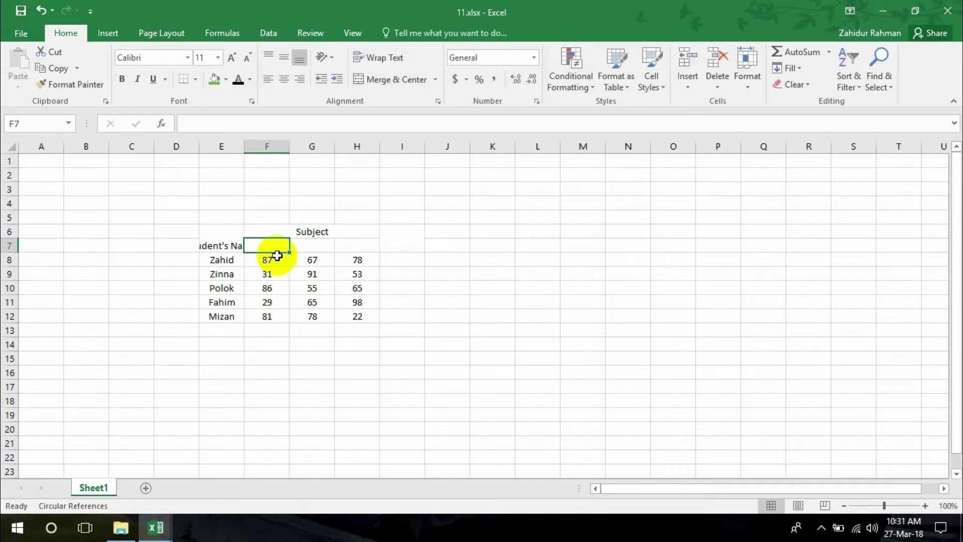
{"action": "type", "text": "Math"}
{"action": "key", "text": "Tab"}
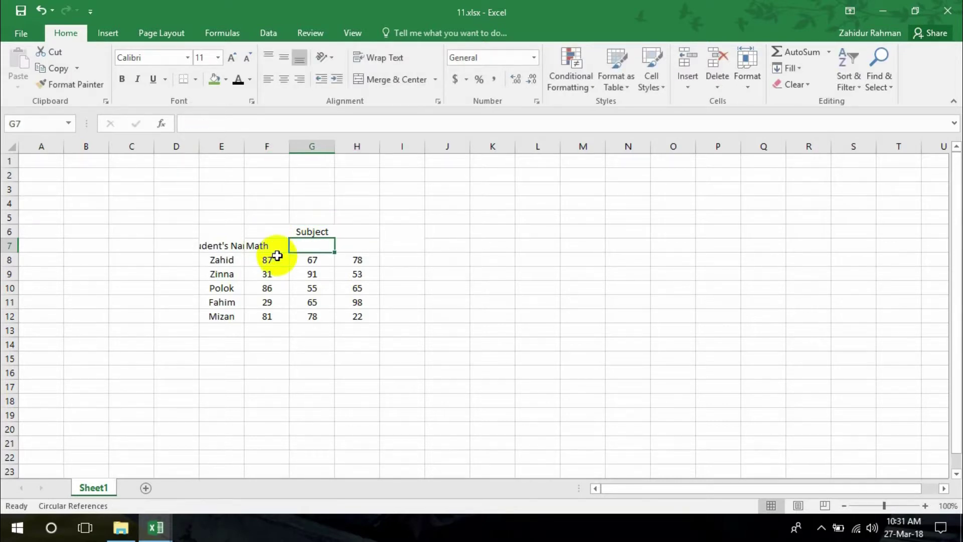
{"action": "type", "text": "Biology"}
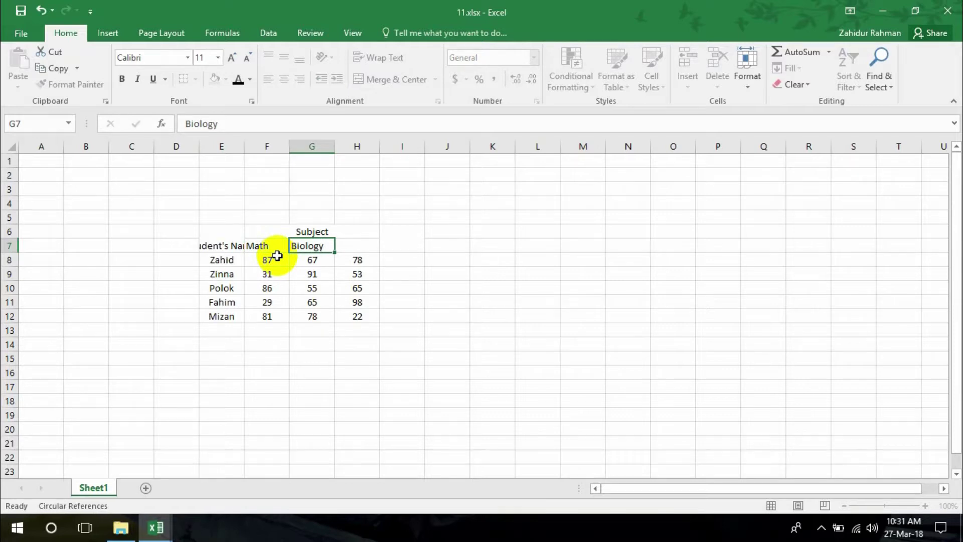
{"action": "key", "text": "Tab"}
{"action": "type", "text": "E"}
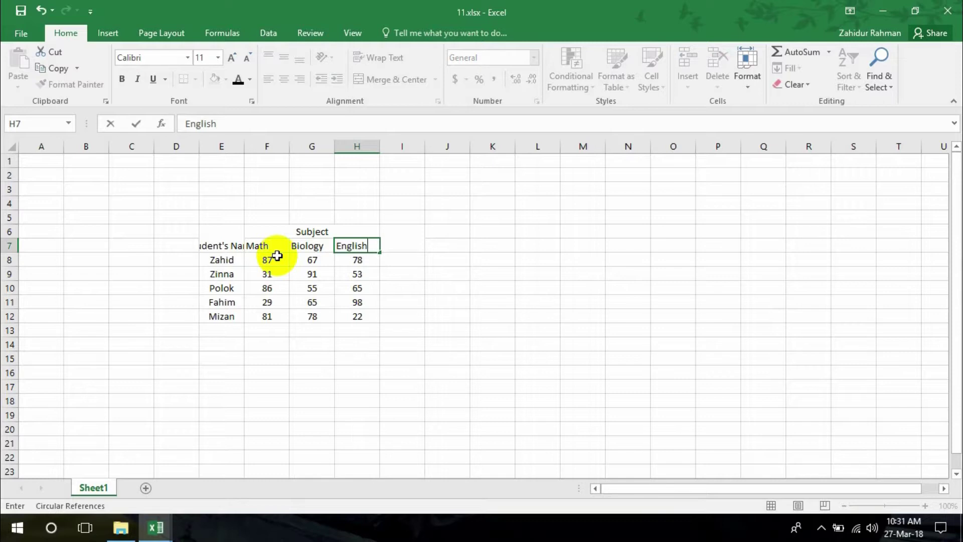
{"action": "left_click", "coordinate": [401, 237]}
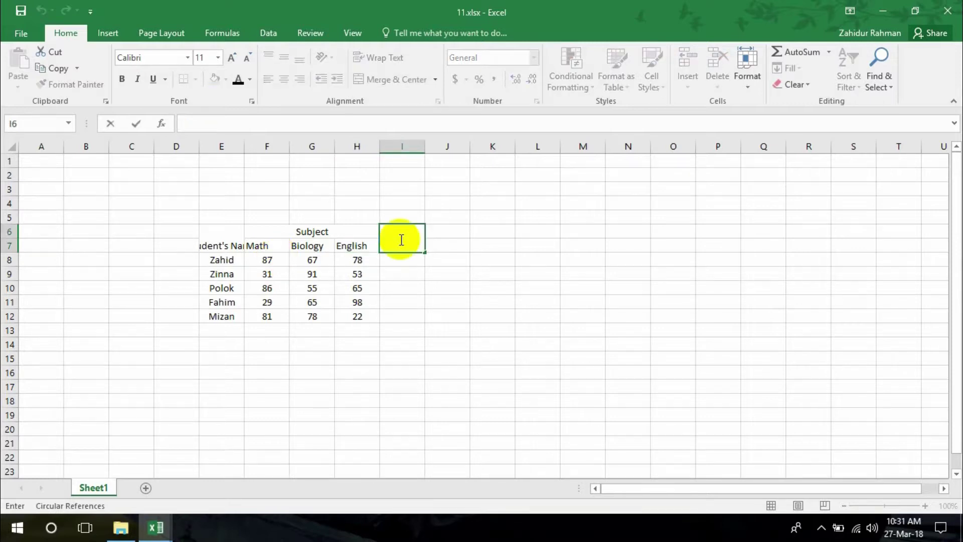
{"action": "type", "text": "Resu"}
{"action": "type", "text": "lt"}
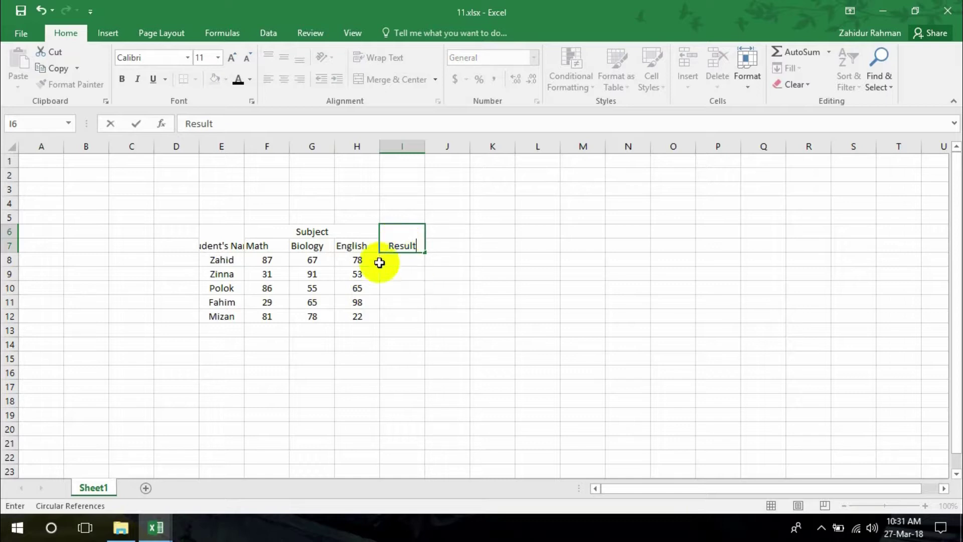
{"action": "left_click", "coordinate": [216, 242]}
Widen column E for Student's Name and widen the Math and Biology columns slightly
{"action": "left_click_drag", "start_coordinate": [239, 150], "coordinate": [273, 168]}
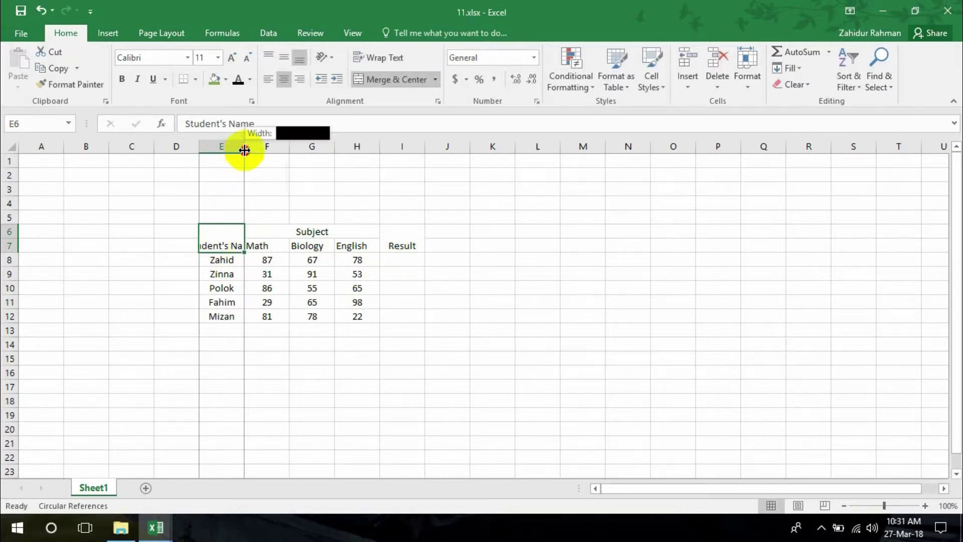
{"action": "left_click_drag", "start_coordinate": [323, 146], "coordinate": [333, 151]}
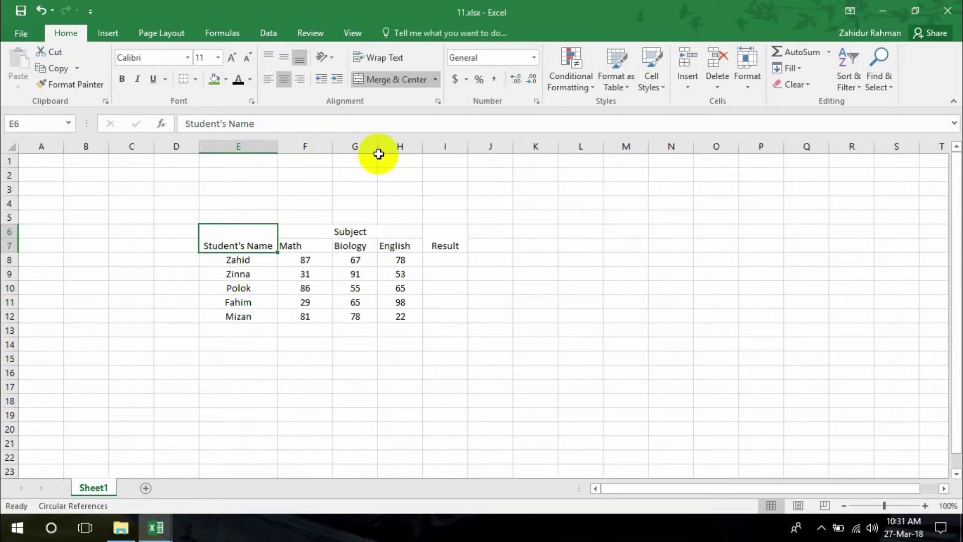
{"action": "left_click_drag", "start_coordinate": [378, 147], "coordinate": [501, 150]}
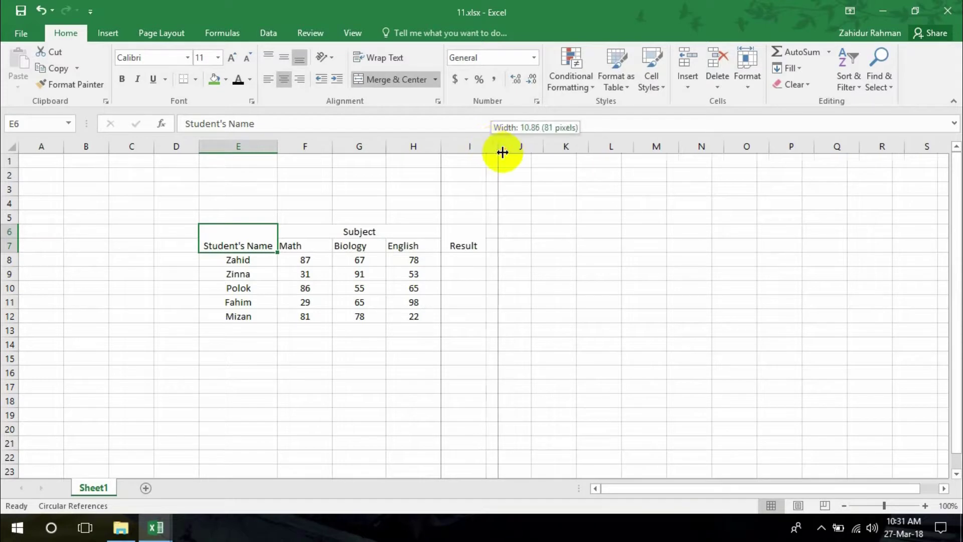
Give every cell of E6:I12 All Borders and apply the Check Cell style
{"action": "left_click_drag", "start_coordinate": [484, 238], "coordinate": [259, 311]}
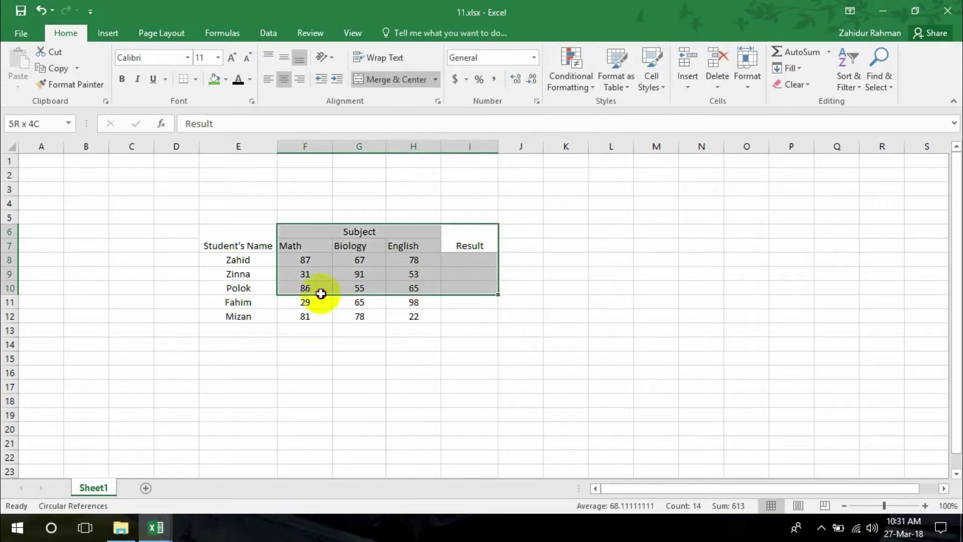
{"action": "left_click", "coordinate": [196, 79]}
{"action": "left_click", "coordinate": [217, 201]}
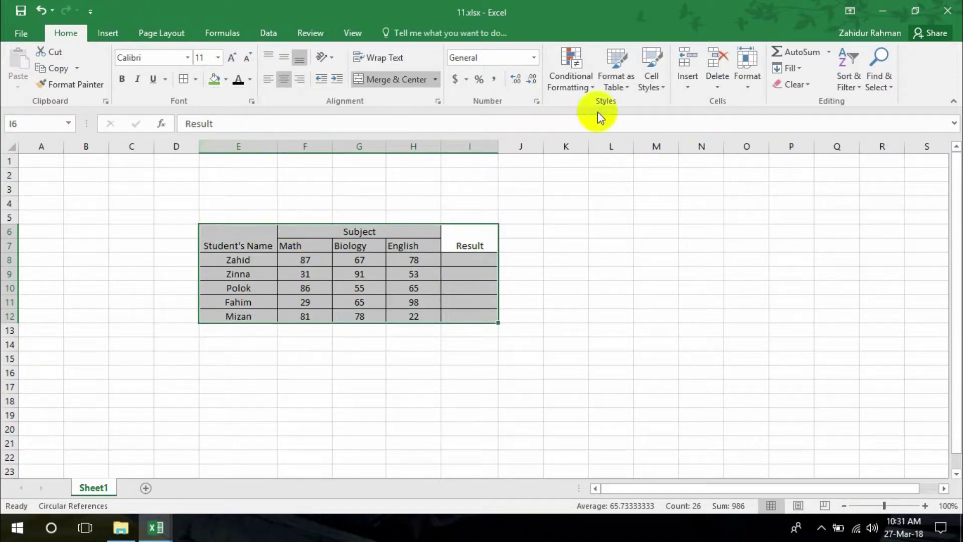
{"action": "left_click", "coordinate": [655, 80]}
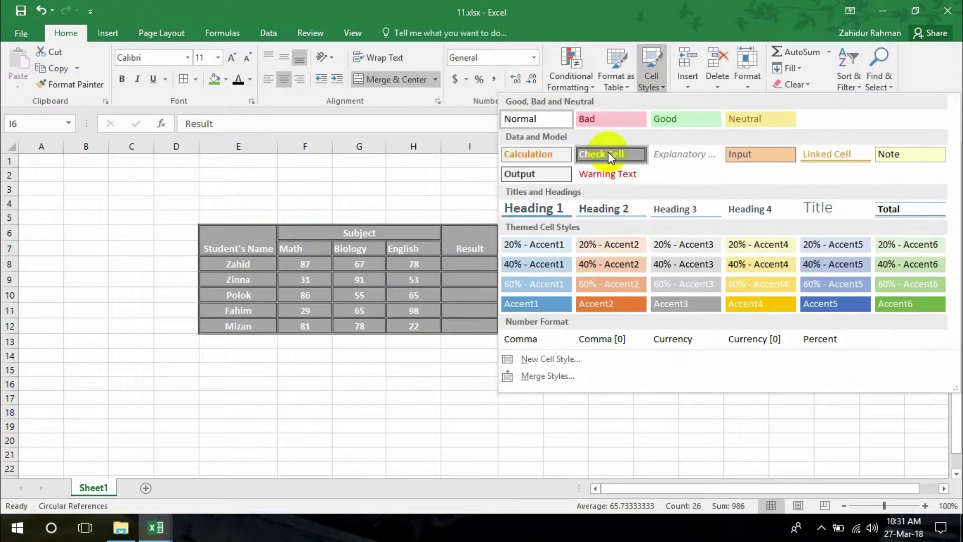
{"action": "left_click", "coordinate": [608, 151]}
Fill the header rows E6:I7 green
{"action": "left_click", "coordinate": [474, 235]}
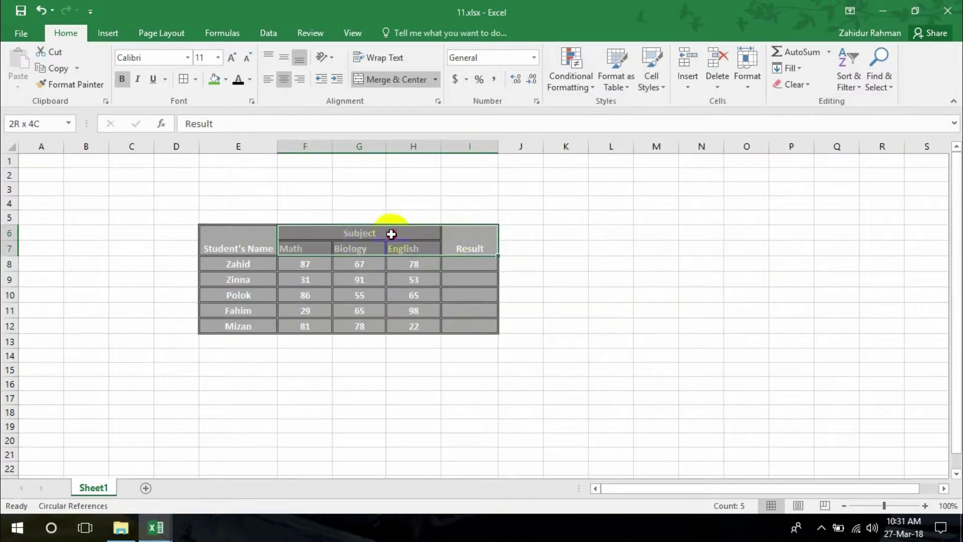
{"action": "left_click_drag", "start_coordinate": [474, 235], "coordinate": [251, 245]}
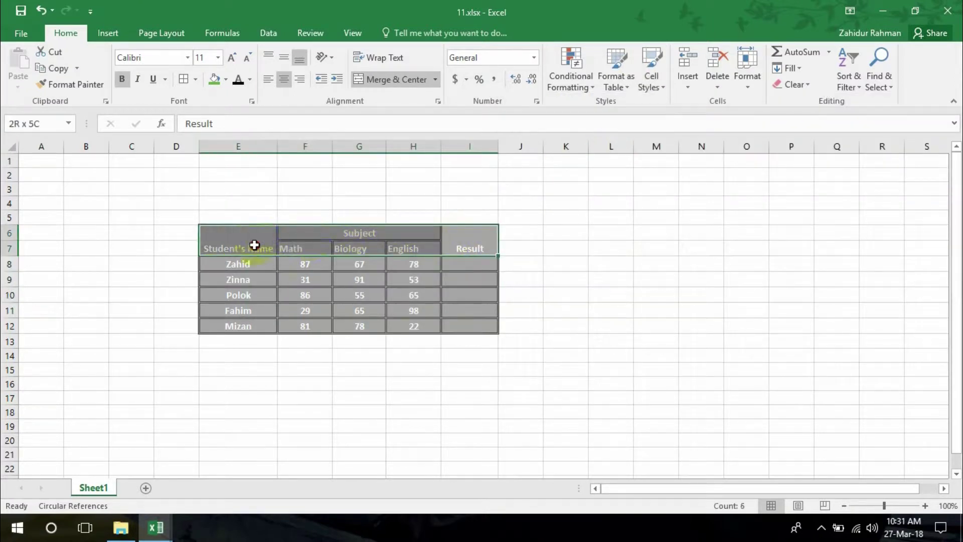
{"action": "left_click", "coordinate": [226, 80]}
{"action": "left_click", "coordinate": [318, 111]}
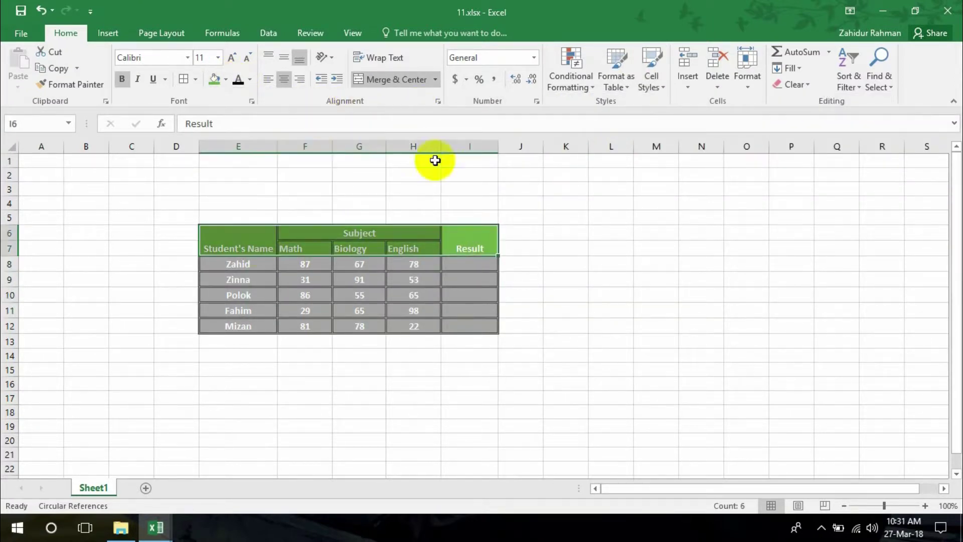
{"action": "left_click", "coordinate": [517, 262]}
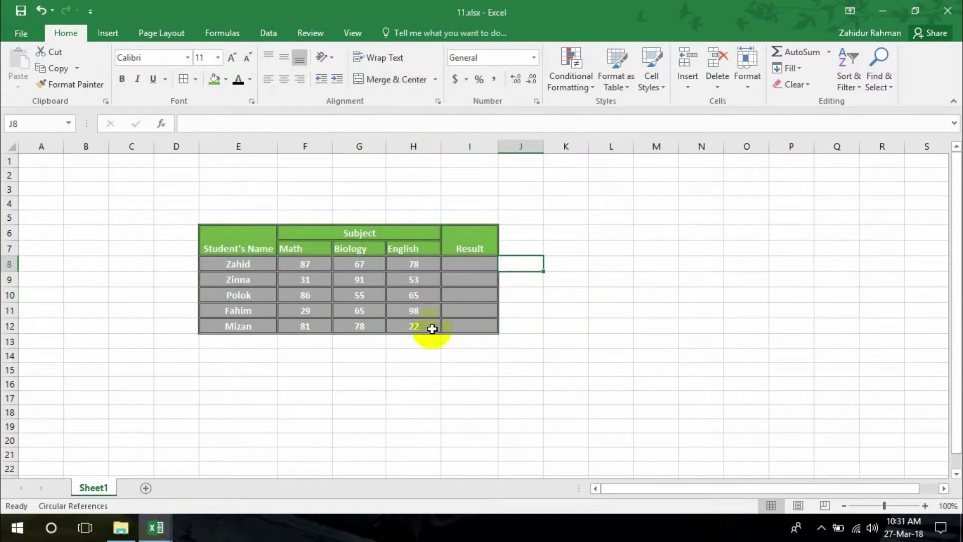
{"action": "left_click", "coordinate": [466, 265]}
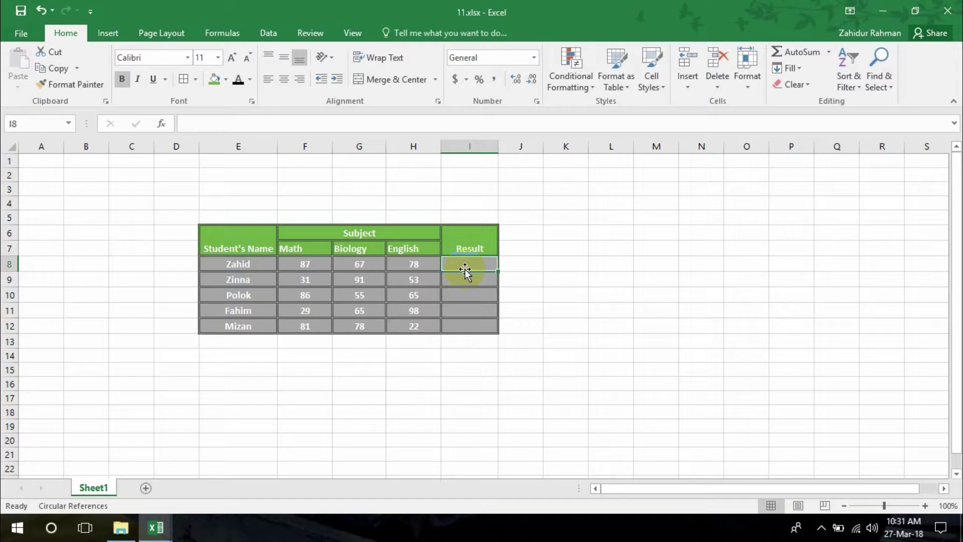
{"action": "left_click", "coordinate": [305, 267]}
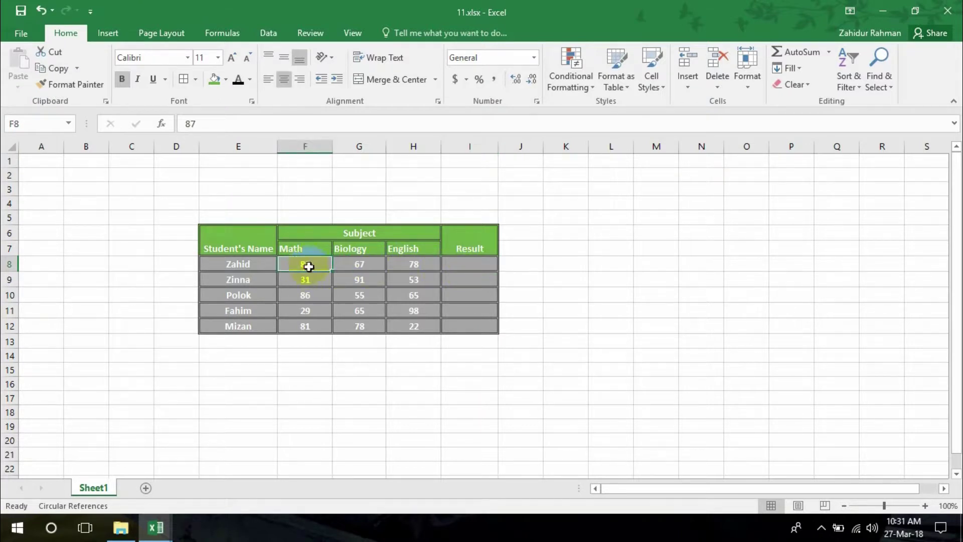
{"action": "left_click", "coordinate": [470, 265]}
{"action": "left_click", "coordinate": [475, 280]}
{"action": "left_click", "coordinate": [481, 299]}
{"action": "left_click", "coordinate": [481, 310]}
{"action": "left_click", "coordinate": [483, 326]}
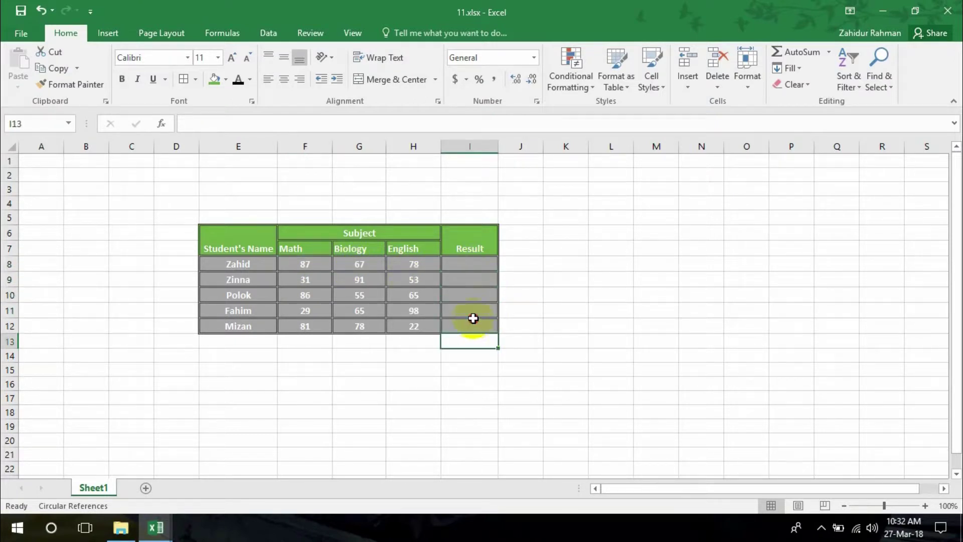
{"action": "left_click", "coordinate": [458, 266]}
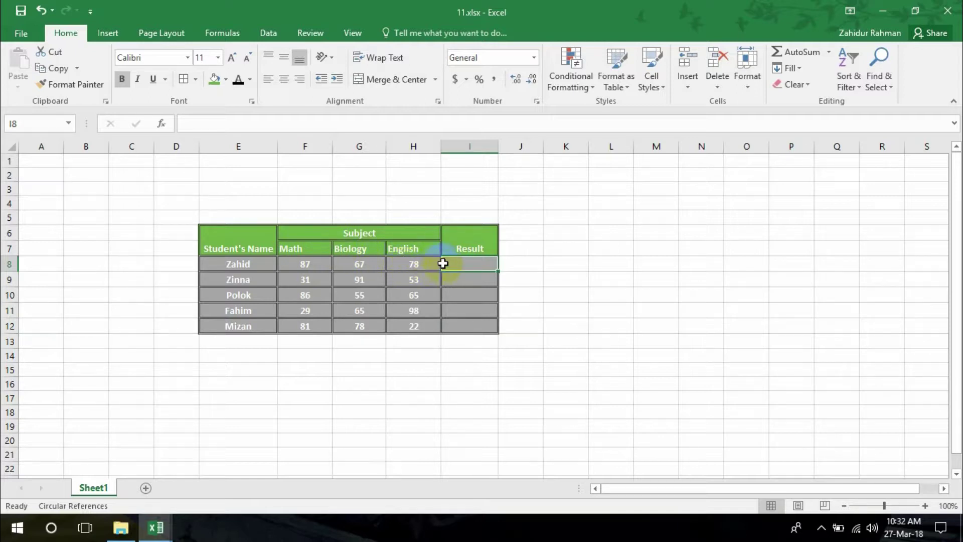
{"action": "left_click", "coordinate": [453, 278]}
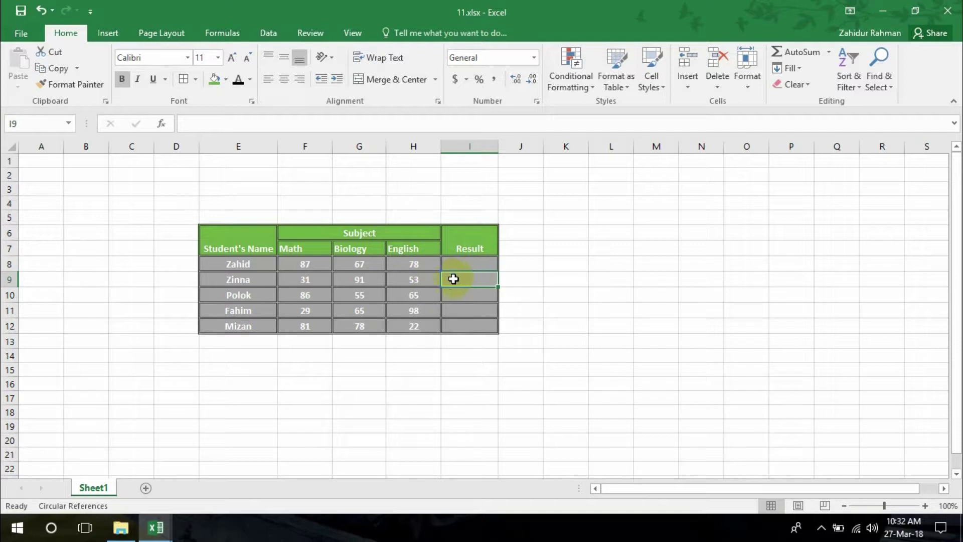
{"action": "left_click", "coordinate": [404, 276]}
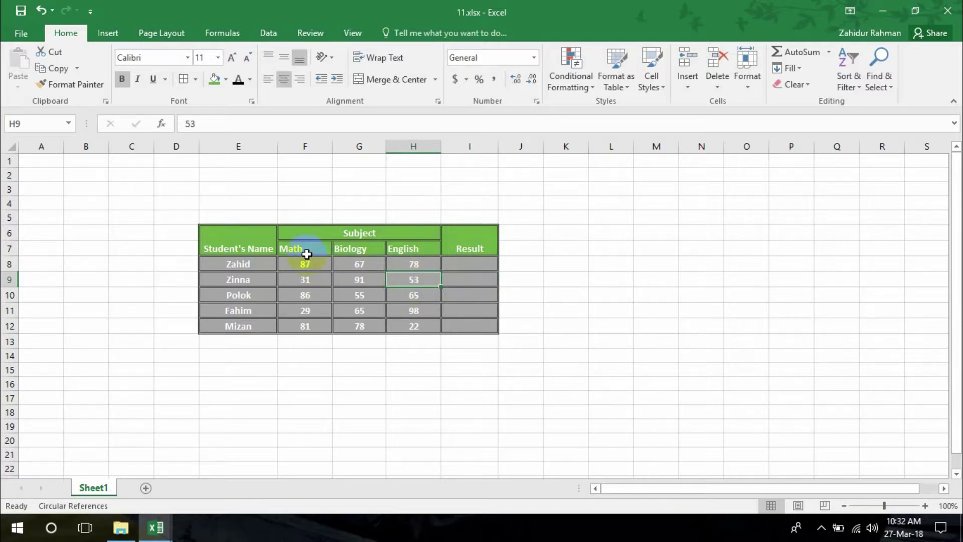
{"action": "left_click", "coordinate": [357, 251]}
{"action": "left_click", "coordinate": [414, 250]}
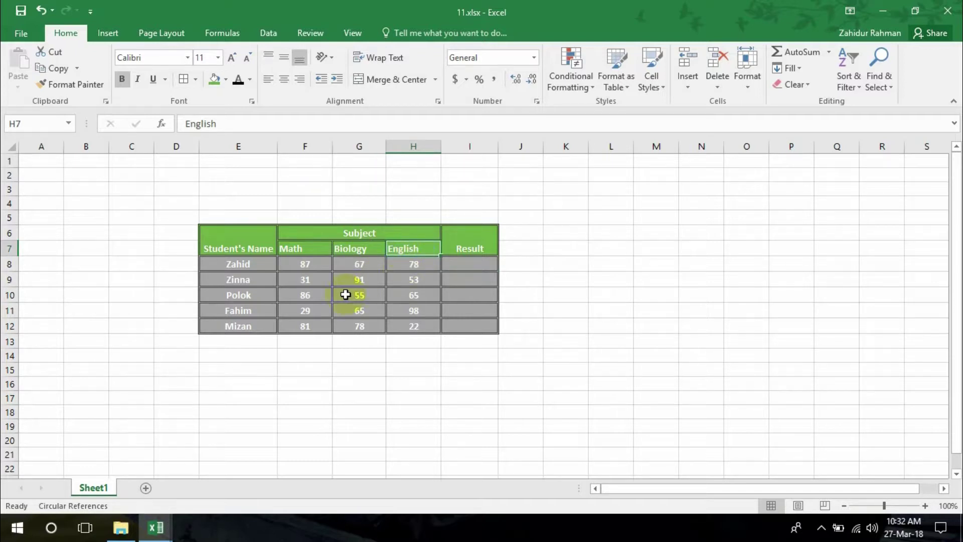
{"action": "left_click", "coordinate": [476, 260]}
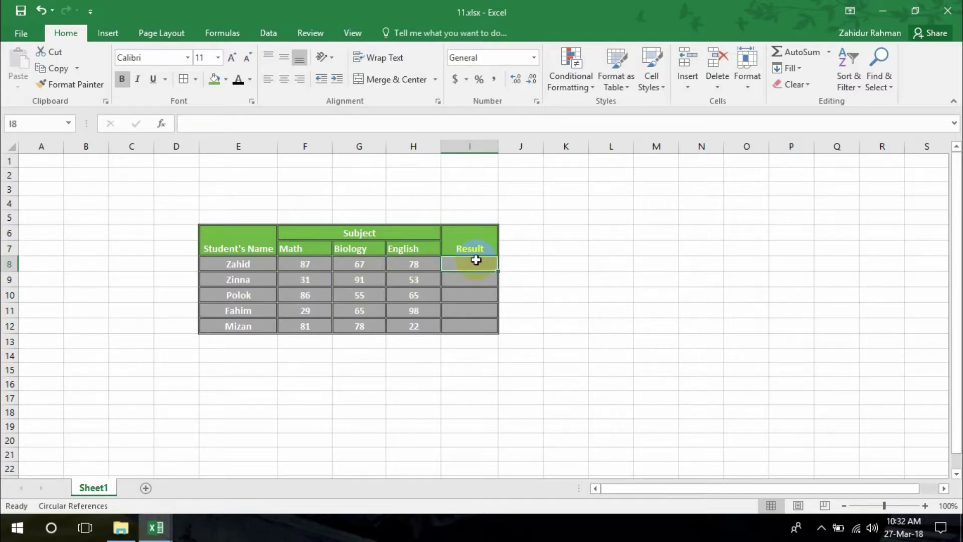
{"action": "double_click", "coordinate": [478, 262]}
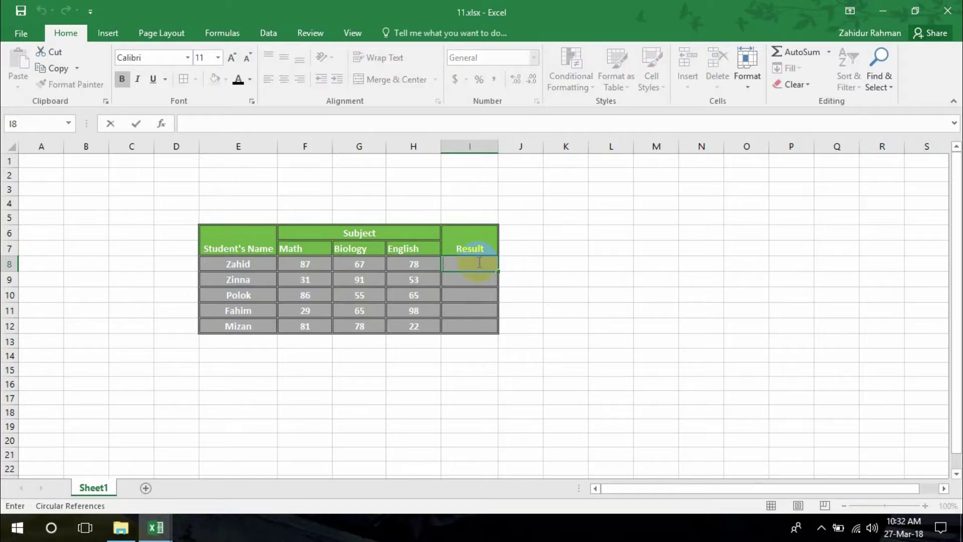
Enter =IF(AND(F8>=33,G8>=33,H8>=33),"Pass","Fail") in I8 so Zahid's result reads Pass
{"action": "type", "text": "="}
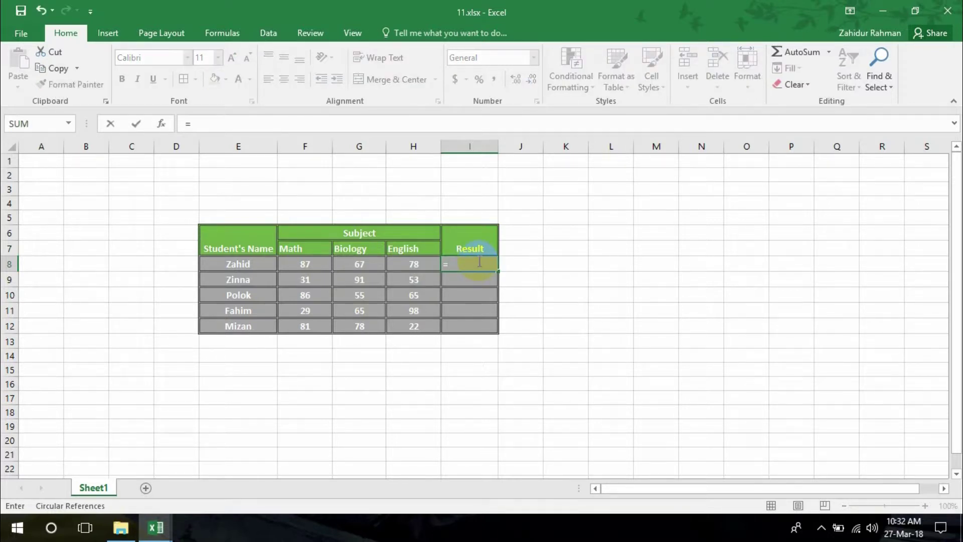
{"action": "type", "text": "if"}
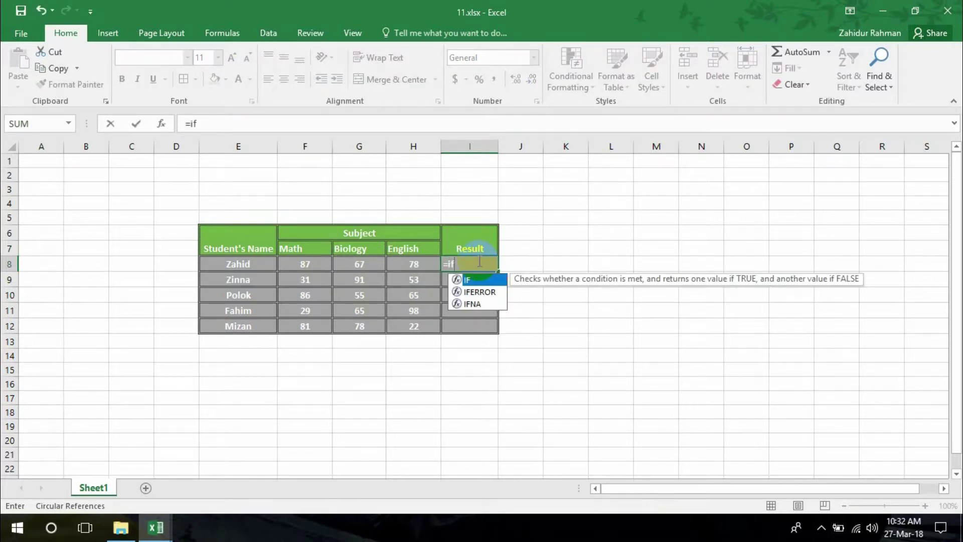
{"action": "type", "text": "(and"}
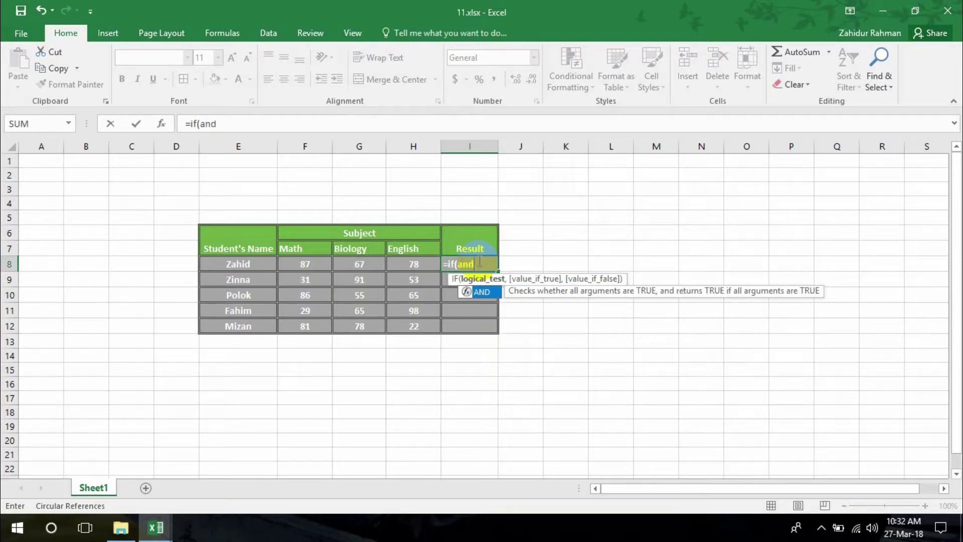
{"action": "type", "text": "("}
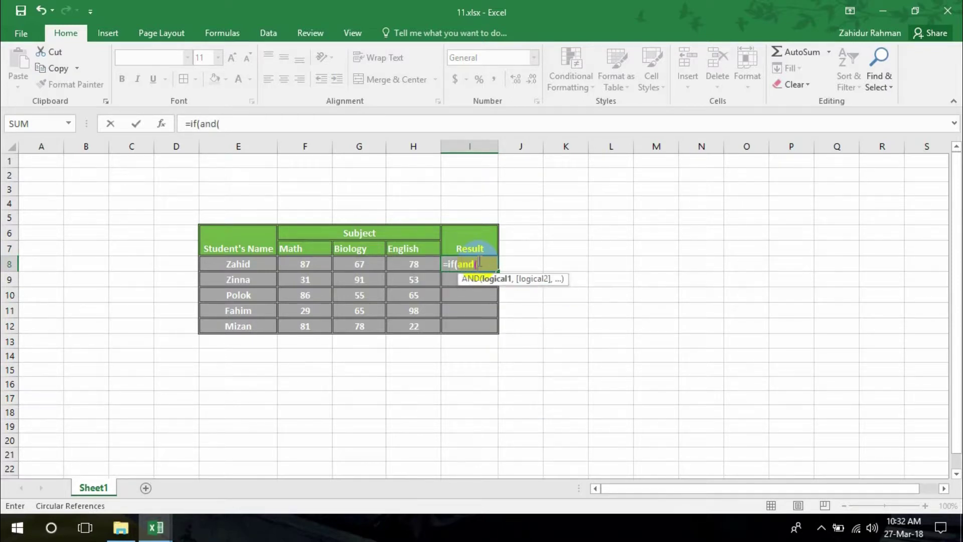
{"action": "left_click", "coordinate": [304, 266]}
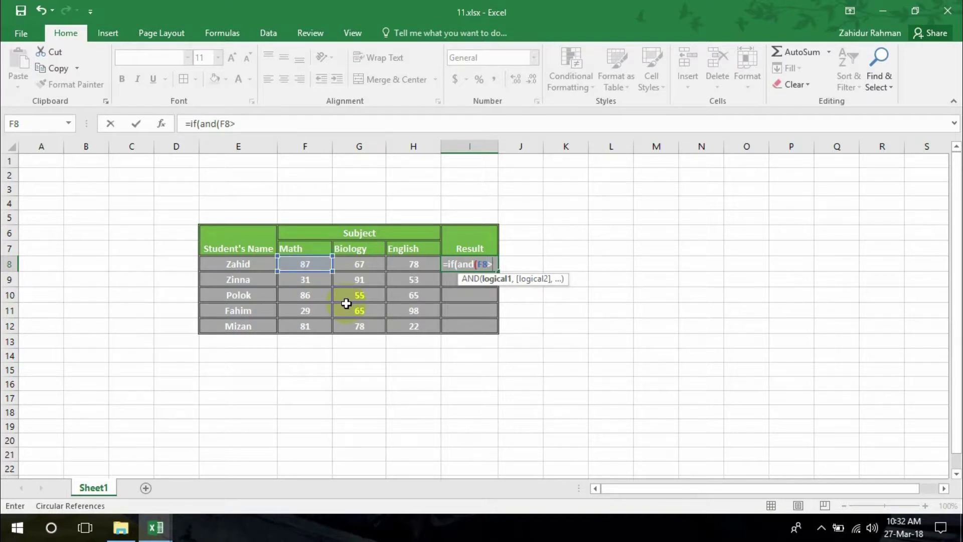
{"action": "type", "text": "=33"}
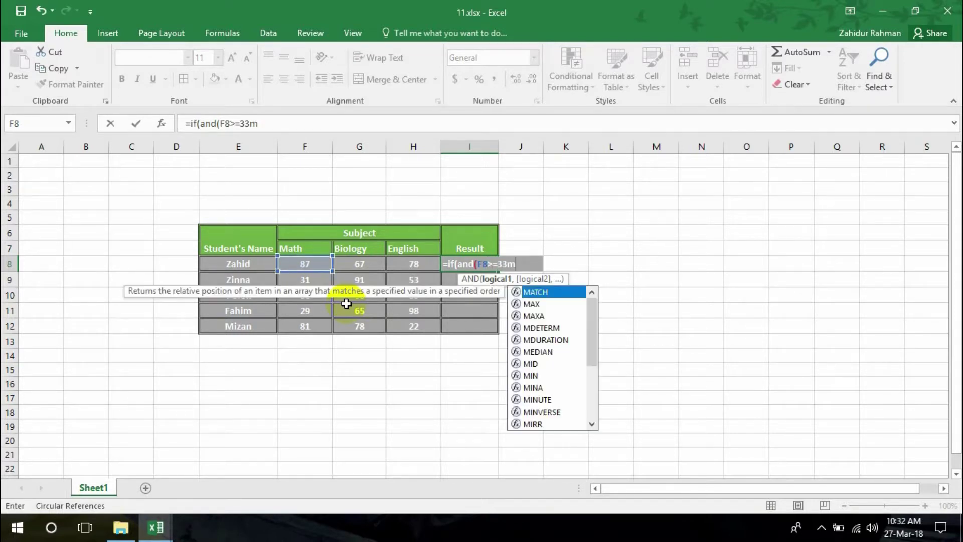
{"action": "type", "text": ","}
{"action": "left_click", "coordinate": [358, 266]}
{"action": "type", "text": ">=33"}
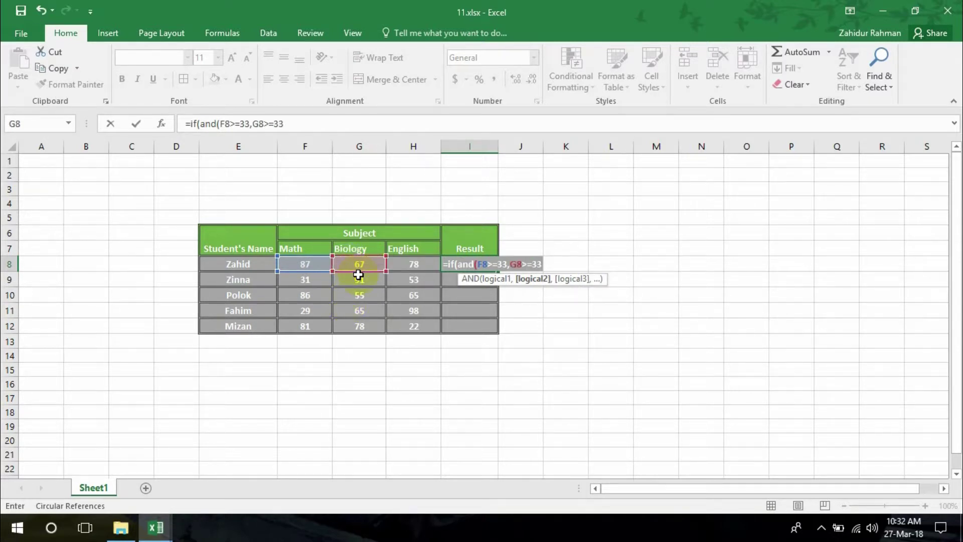
{"action": "type", "text": ","}
{"action": "left_click", "coordinate": [398, 266]}
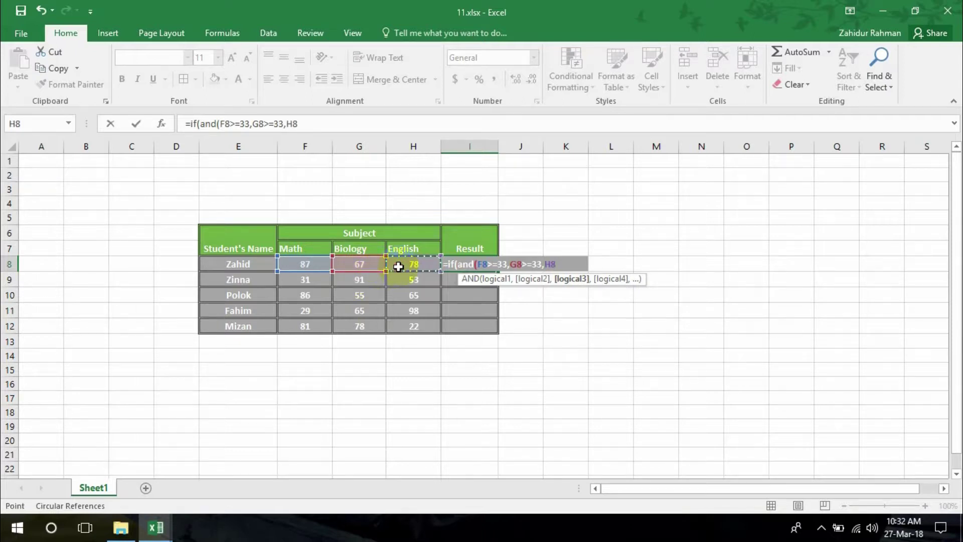
{"action": "type", "text": ">=33"}
{"action": "left_click", "coordinate": [332, 125]}
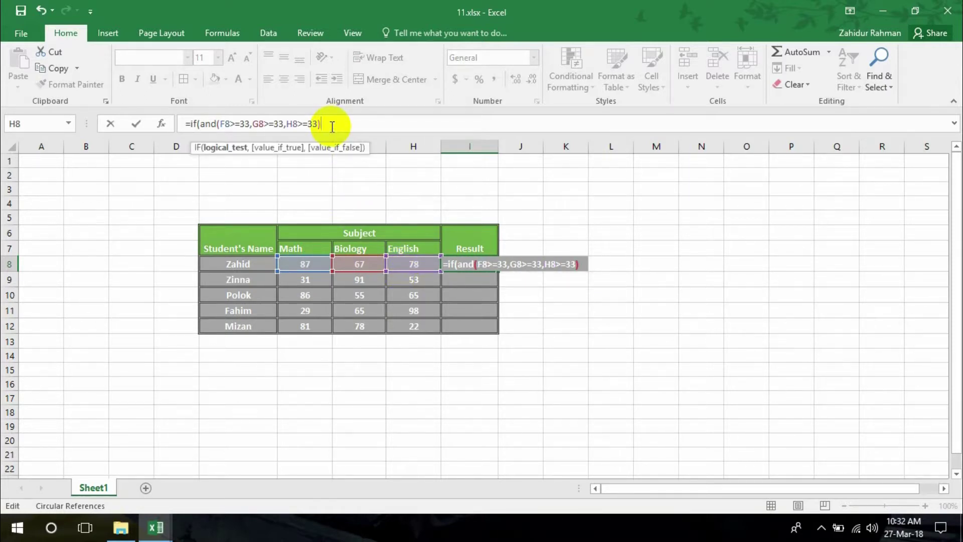
{"action": "type", "text": ","}
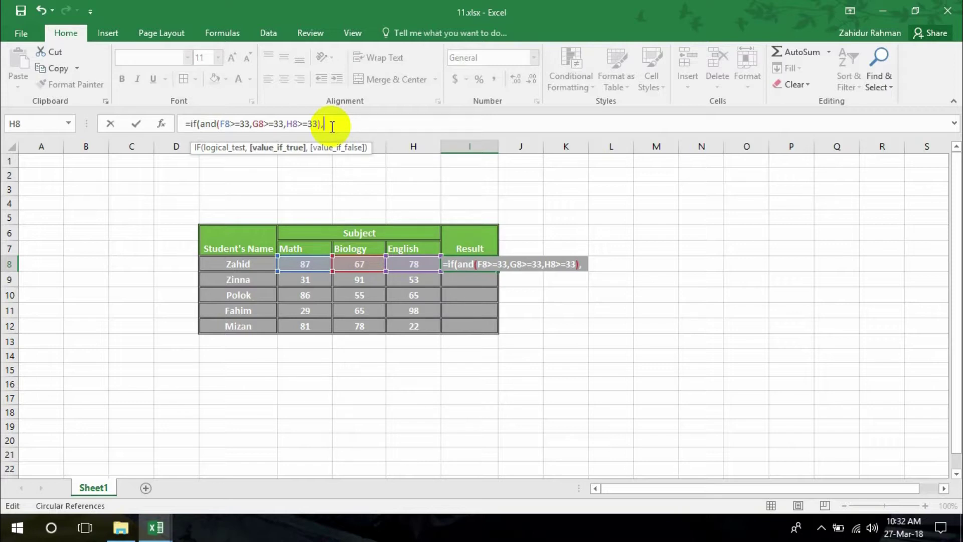
{"action": "type", "text": "\""}
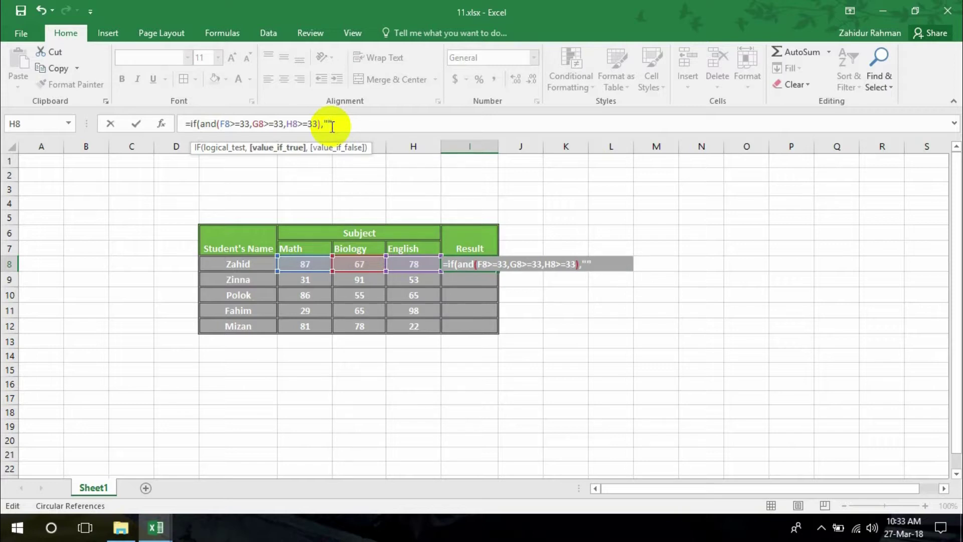
{"action": "type", "text": "Pass\","}
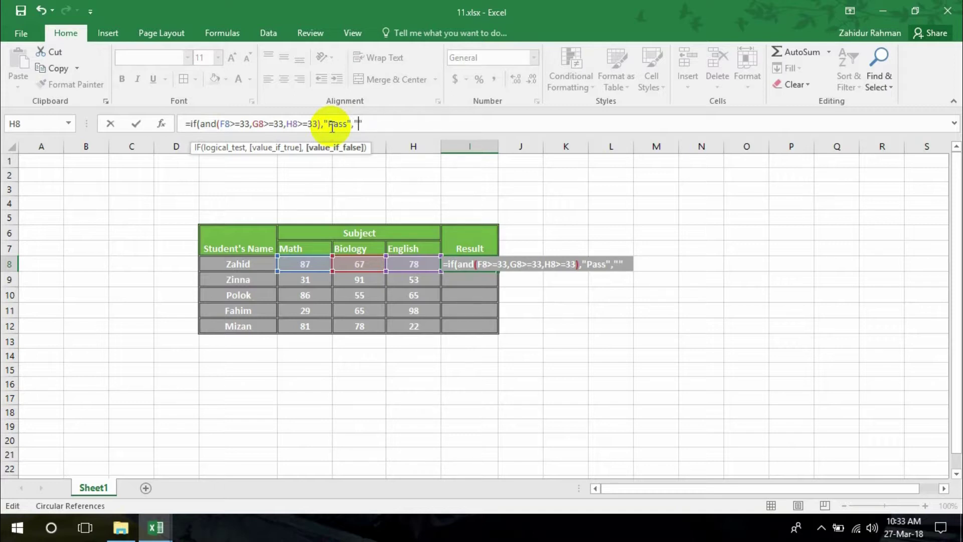
{"action": "type", "text": "ail\""}
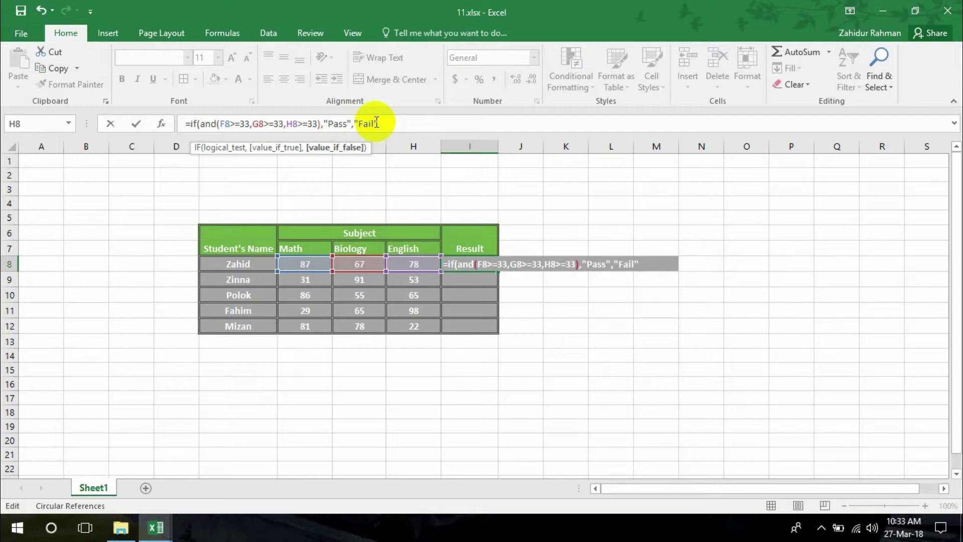
{"action": "left_click", "coordinate": [383, 124]}
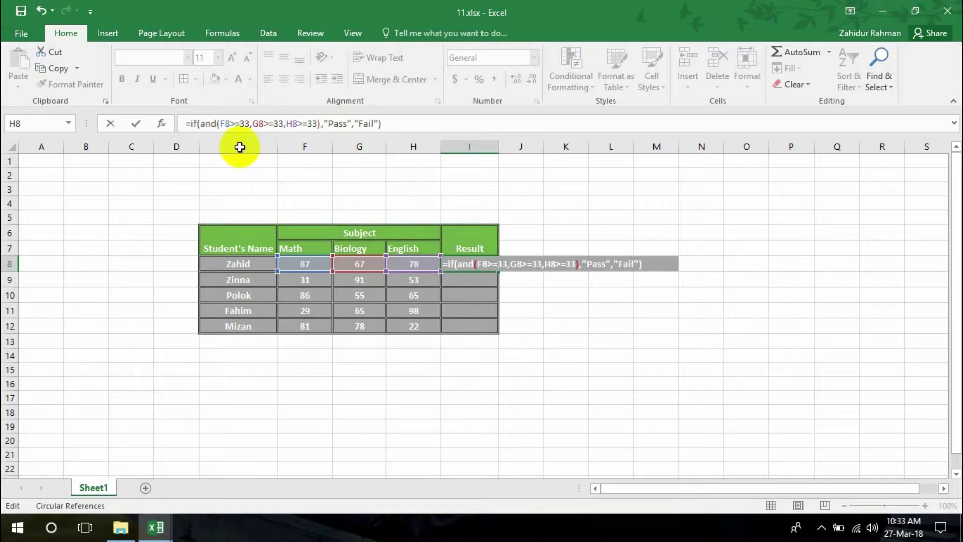
{"action": "key", "text": "Return"}
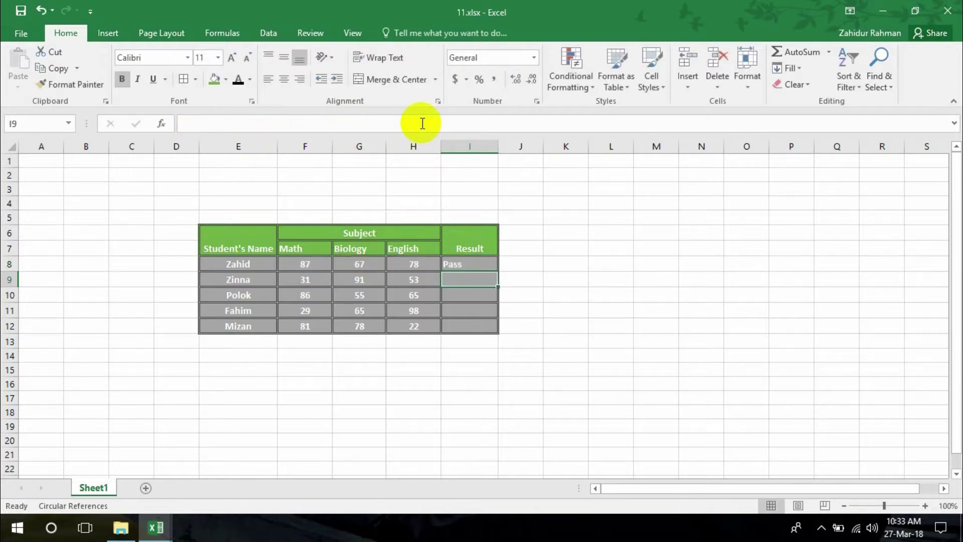
Fill the I8 Result formula down to I12 and spot-check the copied results against the marks
{"action": "left_click", "coordinate": [472, 264]}
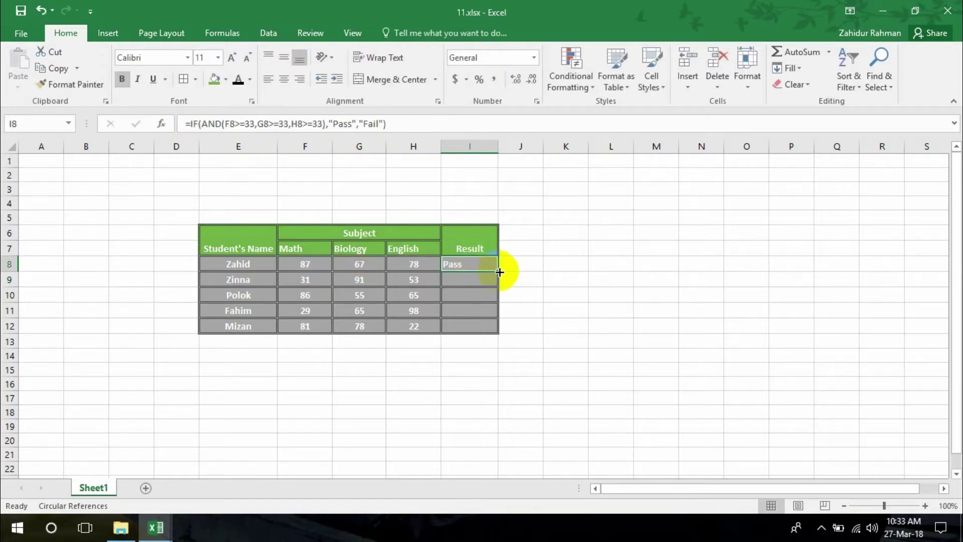
{"action": "left_click_drag", "start_coordinate": [496, 271], "coordinate": [495, 322]}
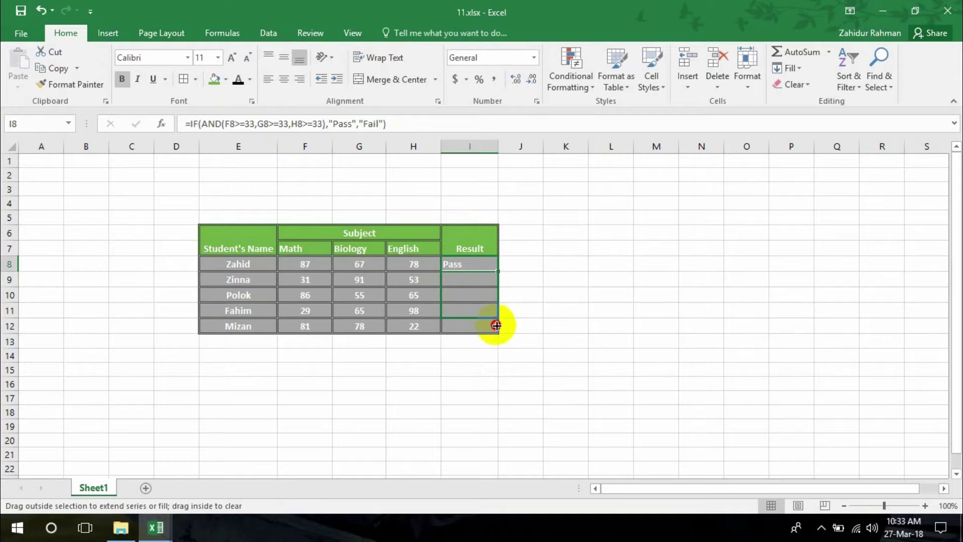
{"action": "left_click_drag", "start_coordinate": [495, 322], "coordinate": [495, 327]}
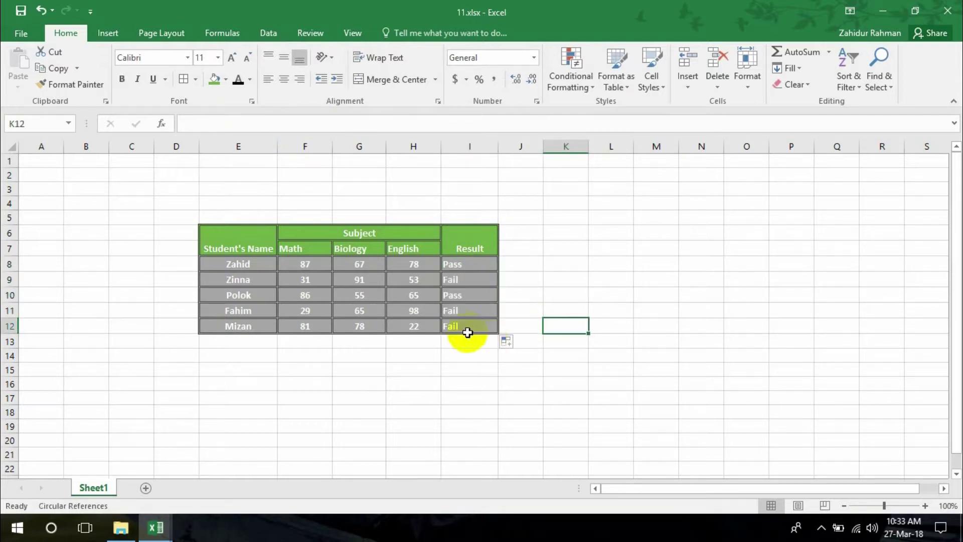
{"action": "left_click", "coordinate": [446, 327]}
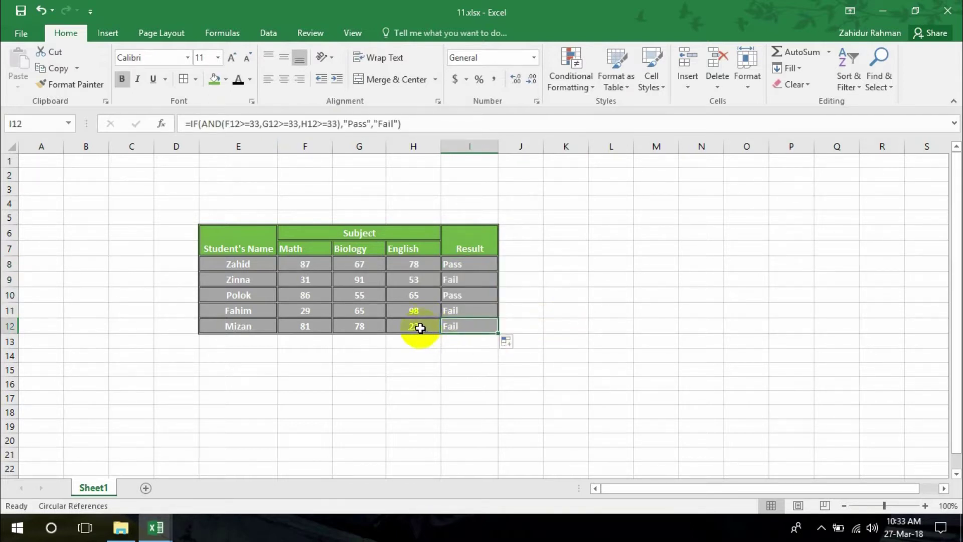
{"action": "left_click", "coordinate": [322, 314]}
{"action": "left_click", "coordinate": [467, 281]}
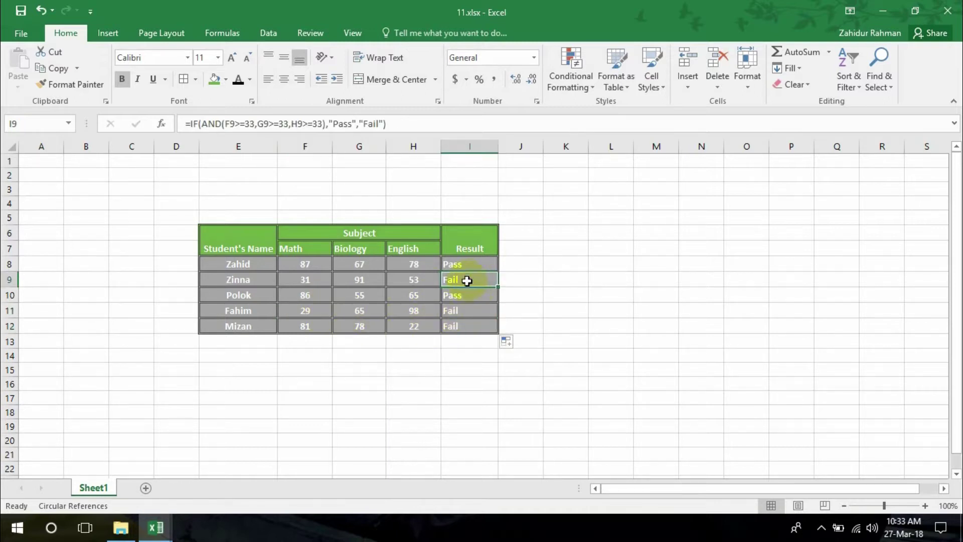
{"action": "left_click", "coordinate": [308, 280]}
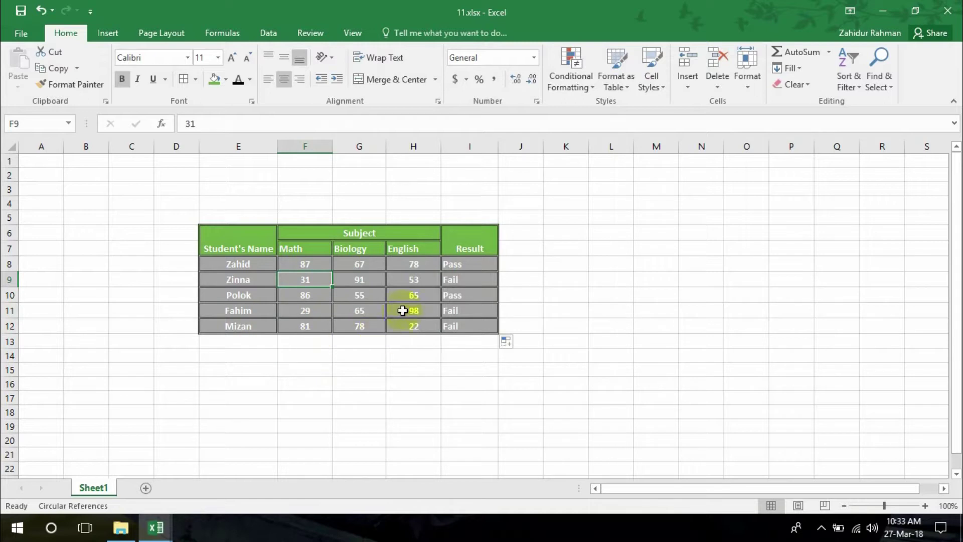
Apply Middle Align and Center to every cell of E6:I12
{"action": "left_click_drag", "start_coordinate": [498, 233], "coordinate": [247, 326]}
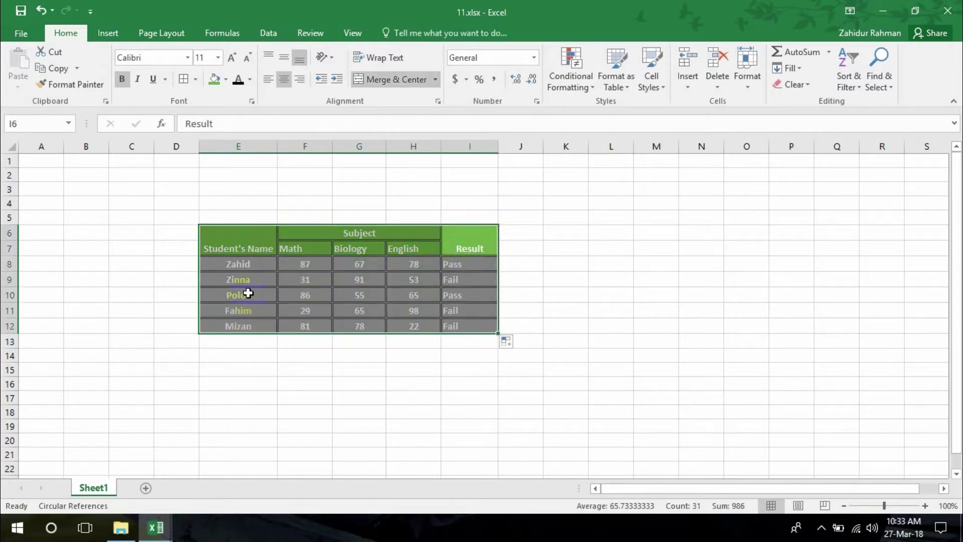
{"action": "left_click", "coordinate": [285, 57]}
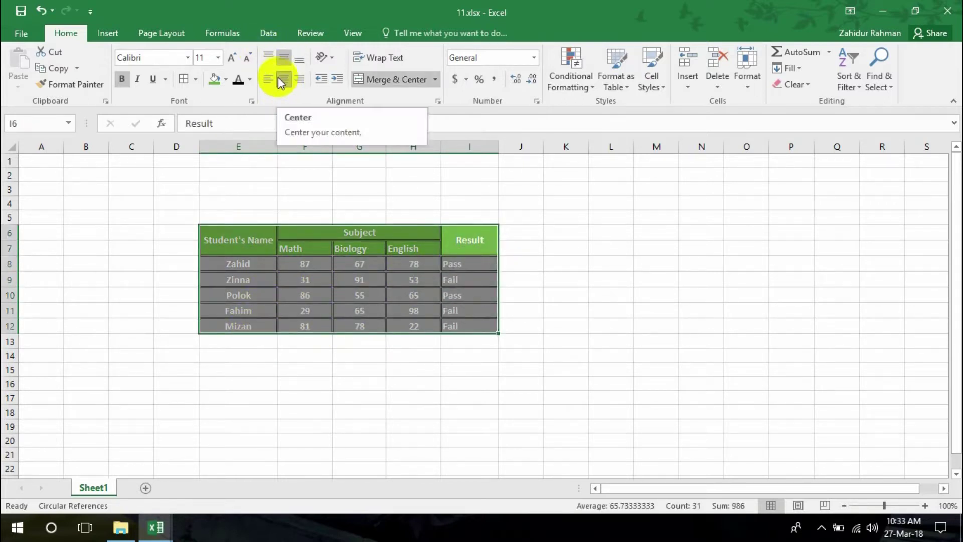
{"action": "left_click", "coordinate": [281, 82]}
{"action": "left_click", "coordinate": [283, 83]}
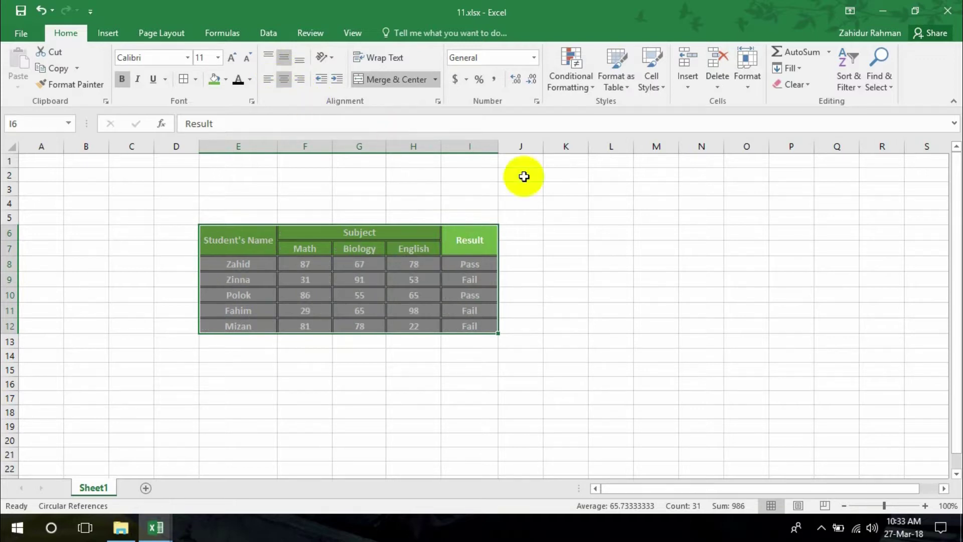
{"action": "left_click", "coordinate": [563, 214]}
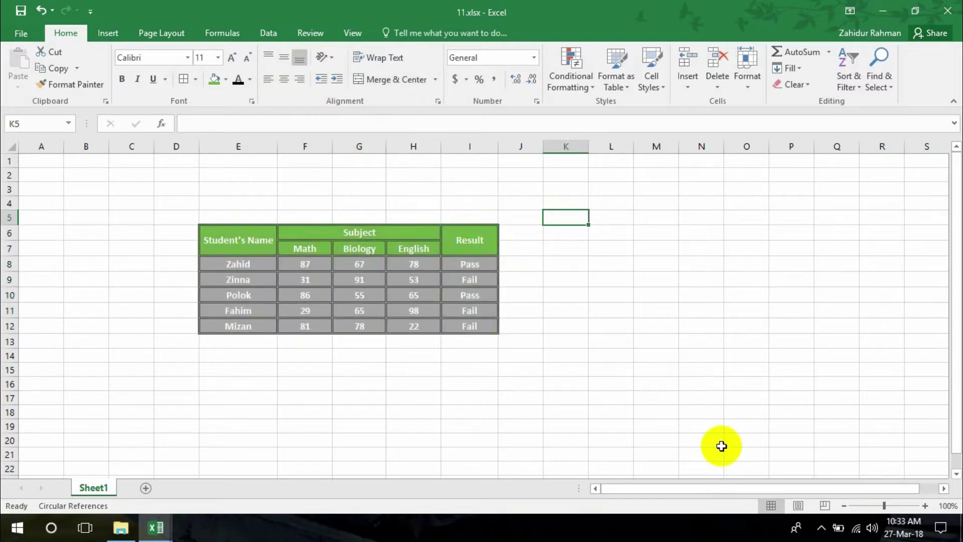
{"action": "left_click", "coordinate": [799, 506]}
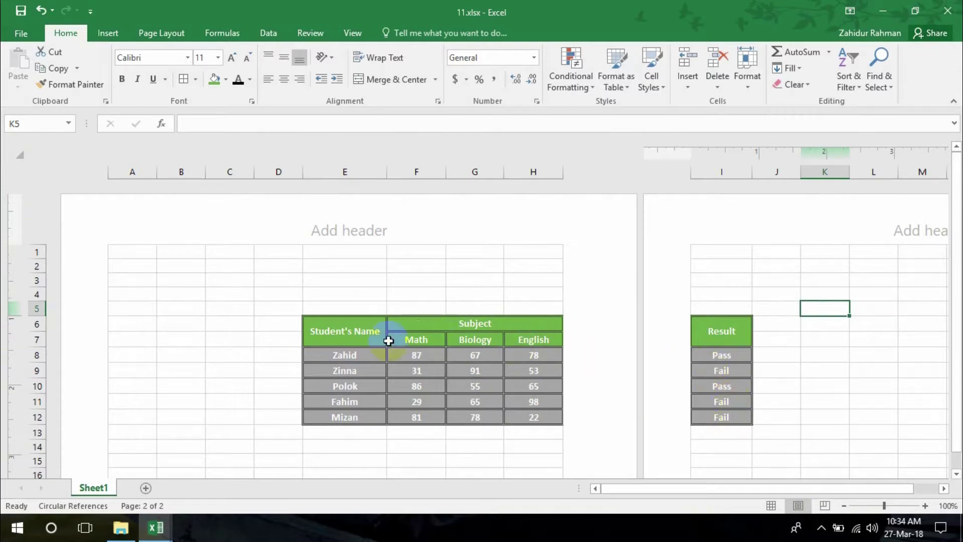
{"action": "key", "text": "ctrl+a"}
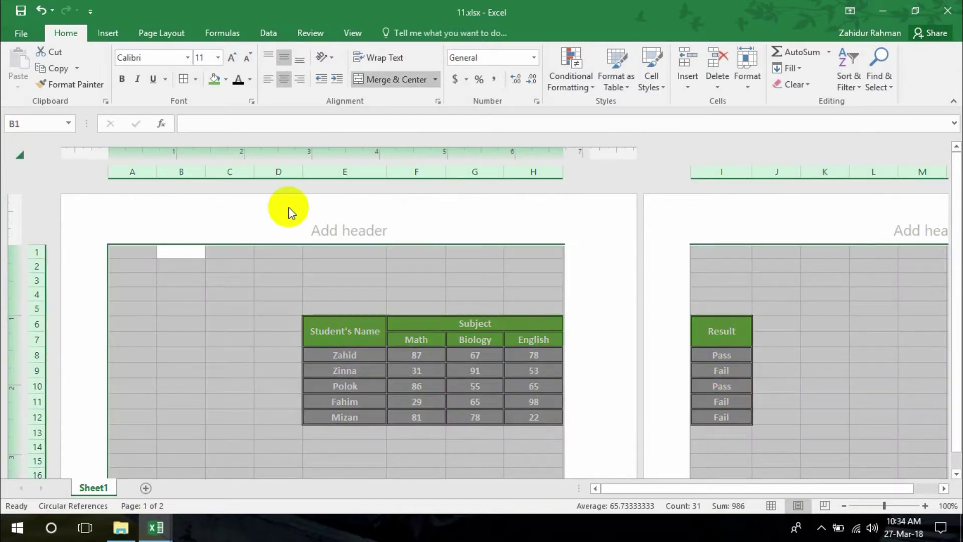
{"action": "left_click", "coordinate": [168, 309]}
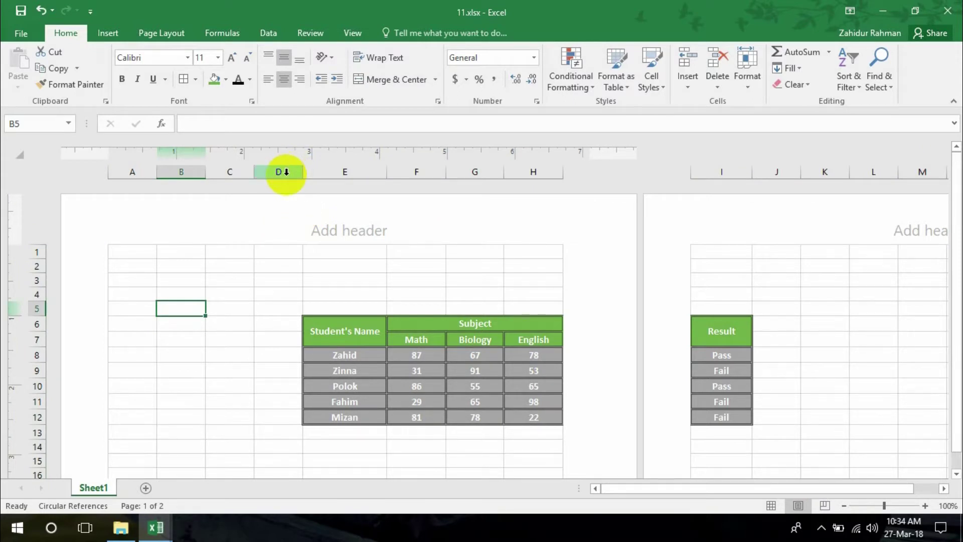
Delete the empty columns A–D, then undo that deletion
{"action": "left_click_drag", "start_coordinate": [285, 172], "coordinate": [96, 178]}
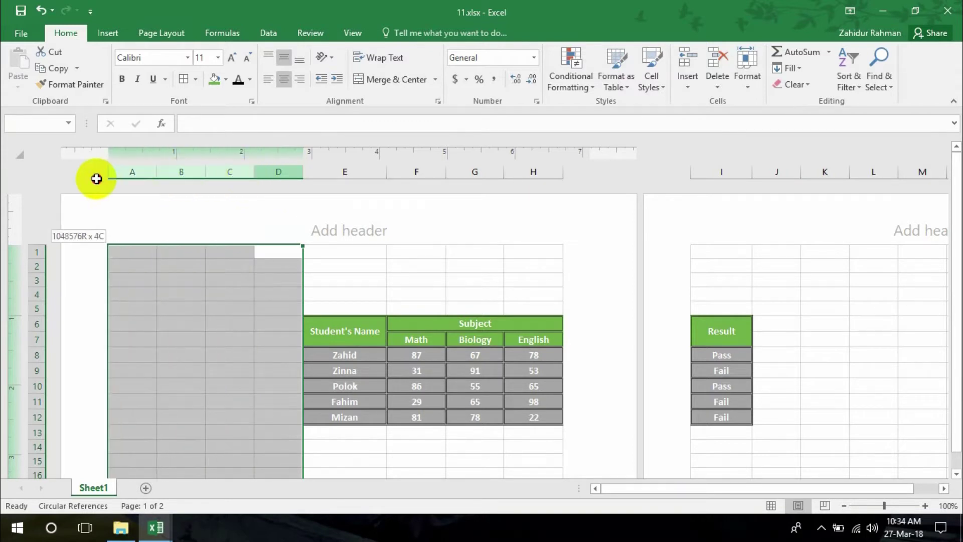
{"action": "right_click", "coordinate": [143, 177]}
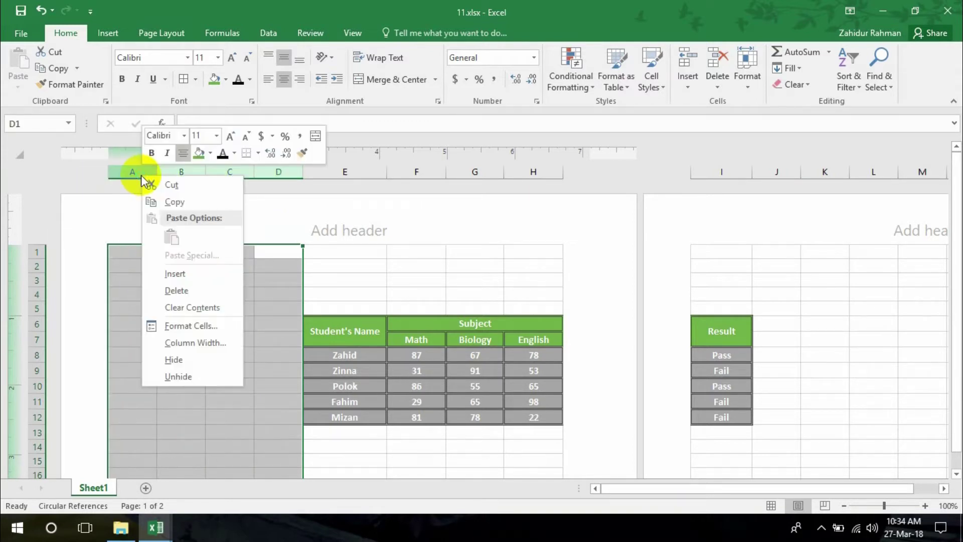
{"action": "left_click", "coordinate": [179, 298]}
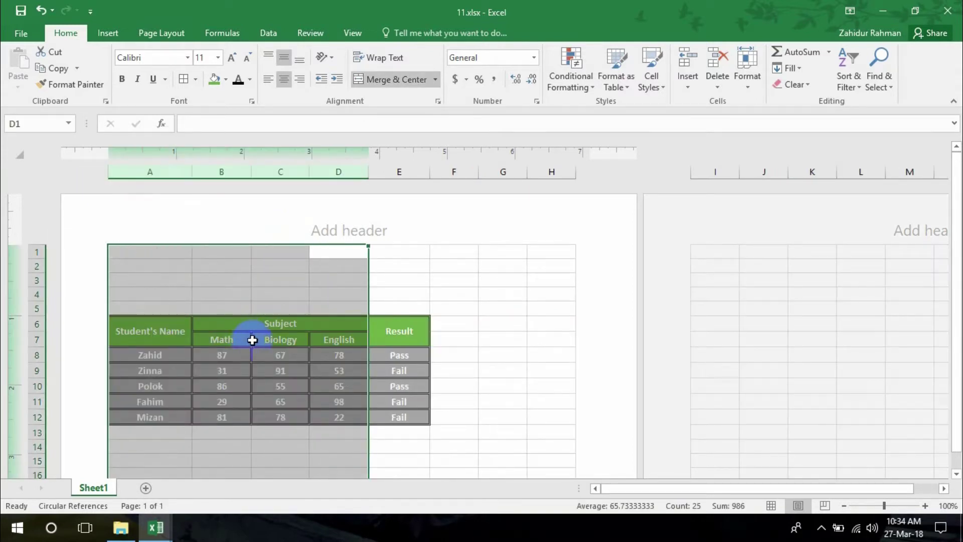
{"action": "left_click", "coordinate": [40, 15]}
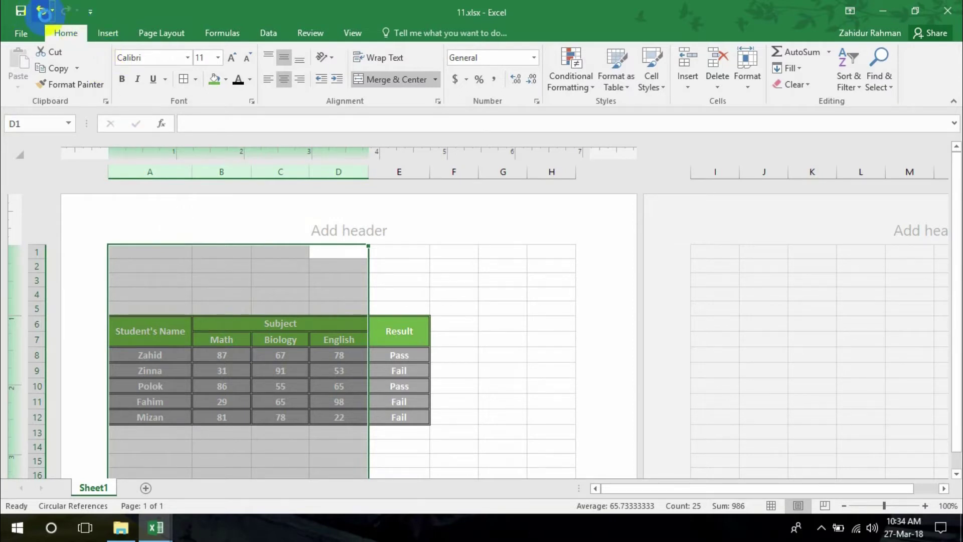
{"action": "left_click", "coordinate": [379, 276]}
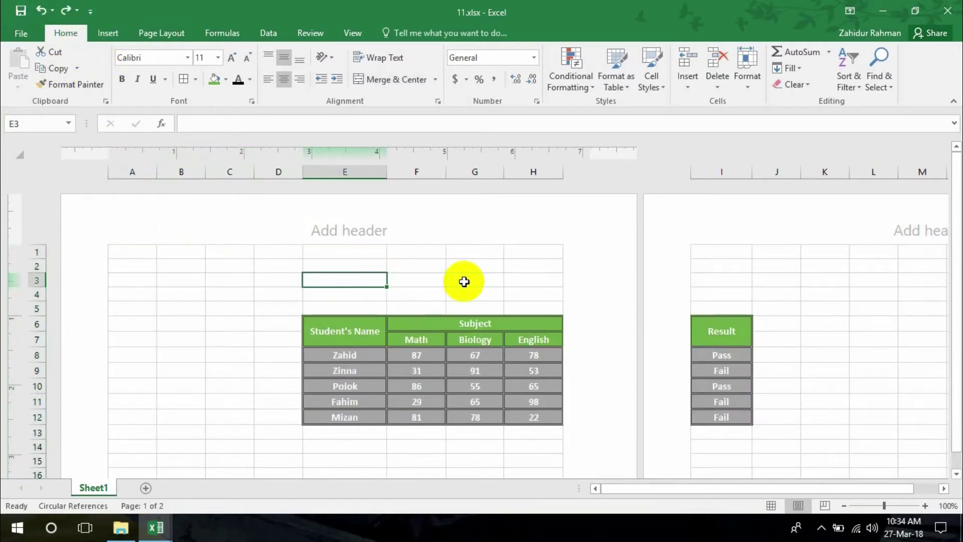
{"action": "left_click", "coordinate": [279, 325]}
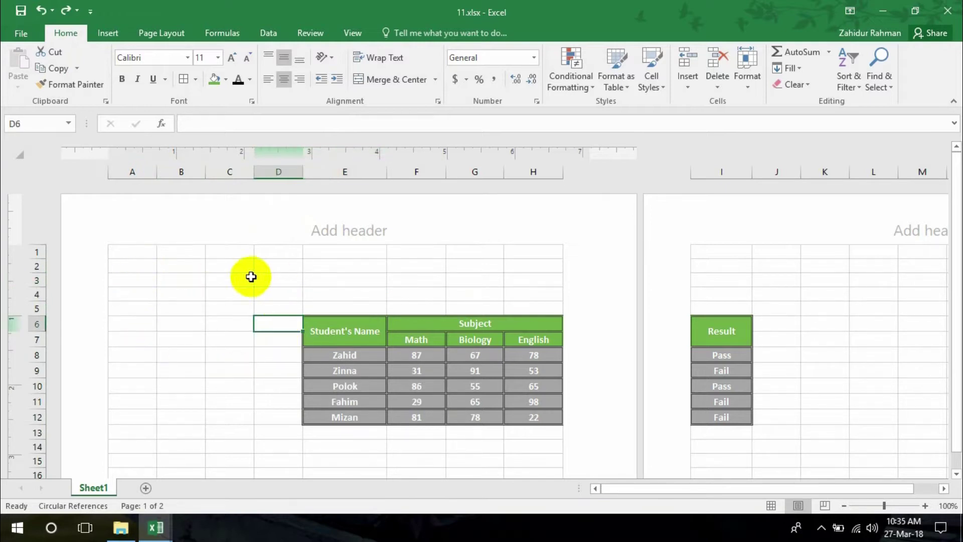
Reselect columns A–D and delete them so the table starts in column A
{"action": "left_click_drag", "start_coordinate": [266, 170], "coordinate": [151, 177]}
{"action": "right_click", "coordinate": [244, 179]}
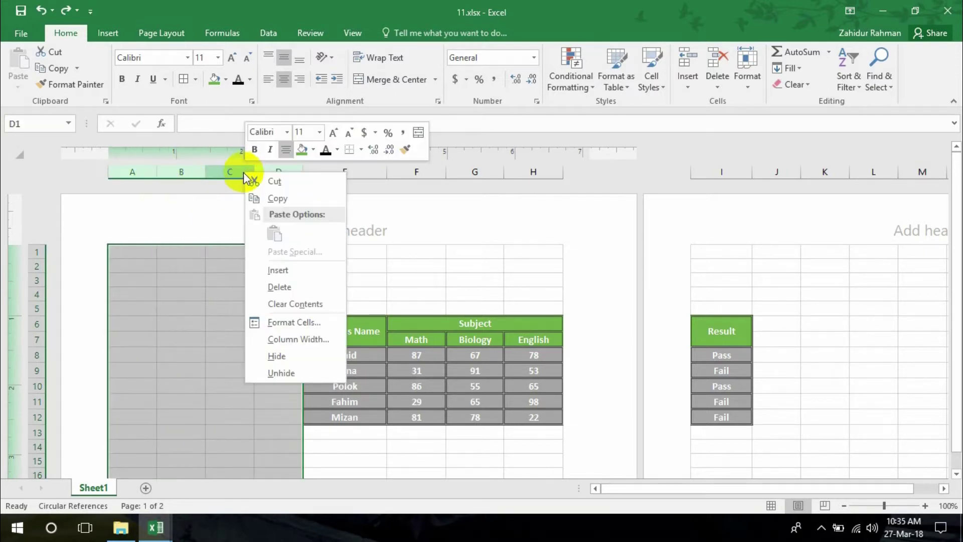
{"action": "left_click", "coordinate": [280, 287]}
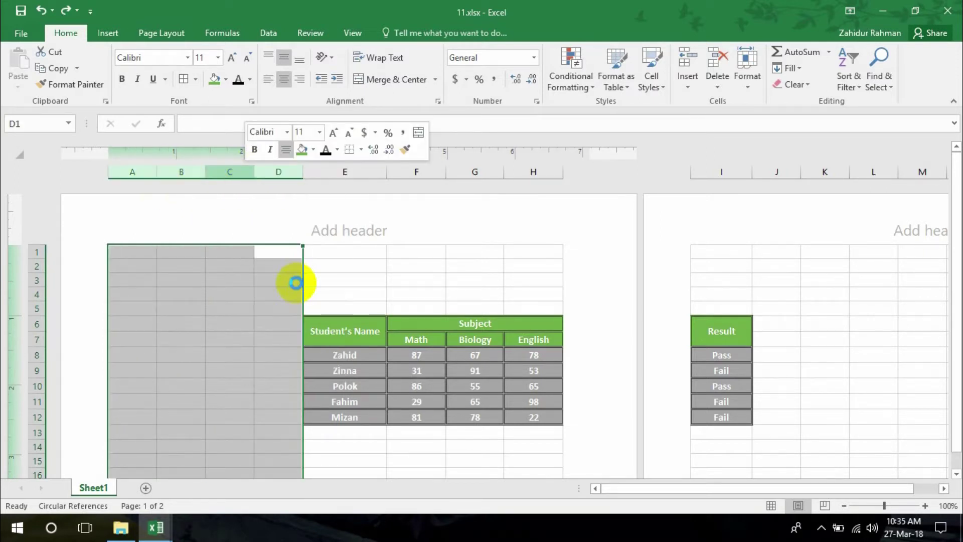
{"action": "left_click", "coordinate": [403, 282]}
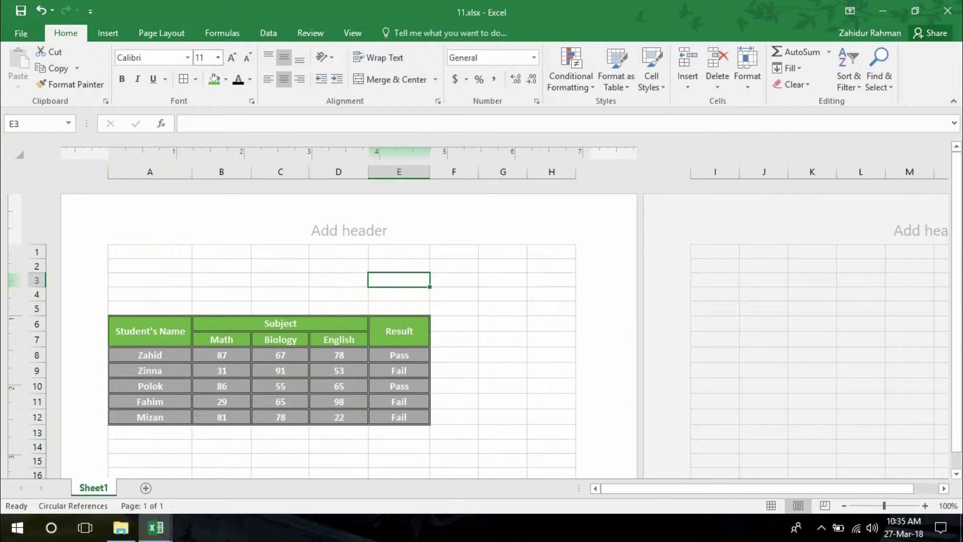
{"action": "left_click", "coordinate": [185, 32]}
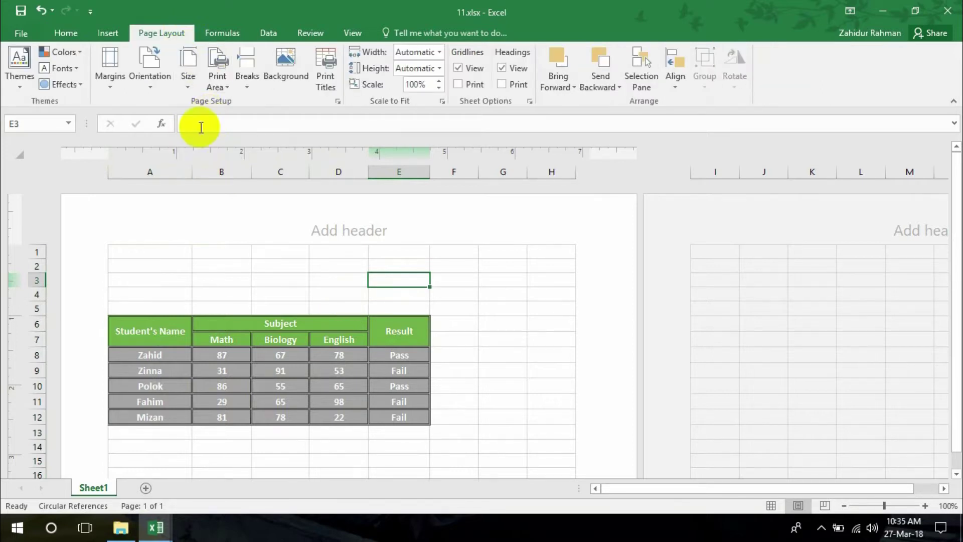
Set the paper size to A4 and the orientation to Landscape
{"action": "left_click", "coordinate": [186, 78]}
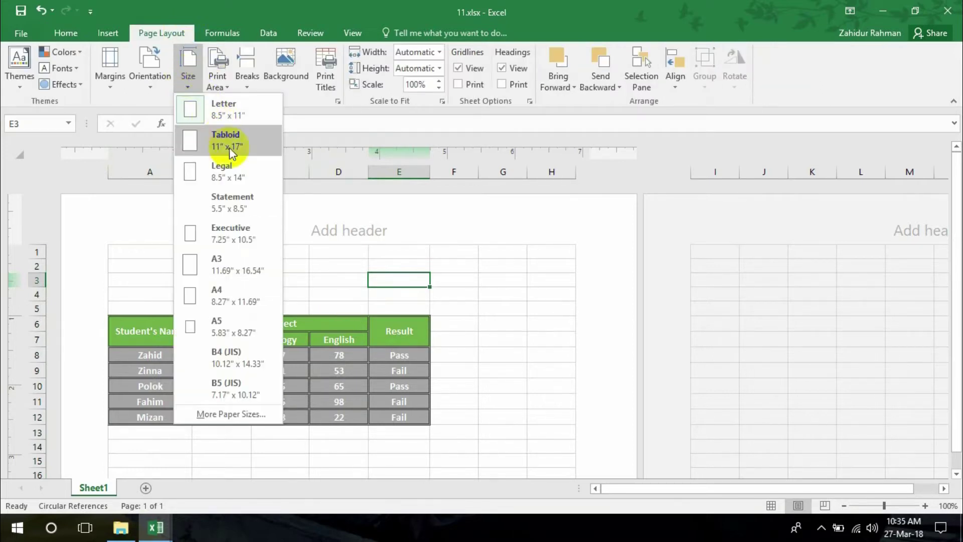
{"action": "left_click", "coordinate": [231, 301]}
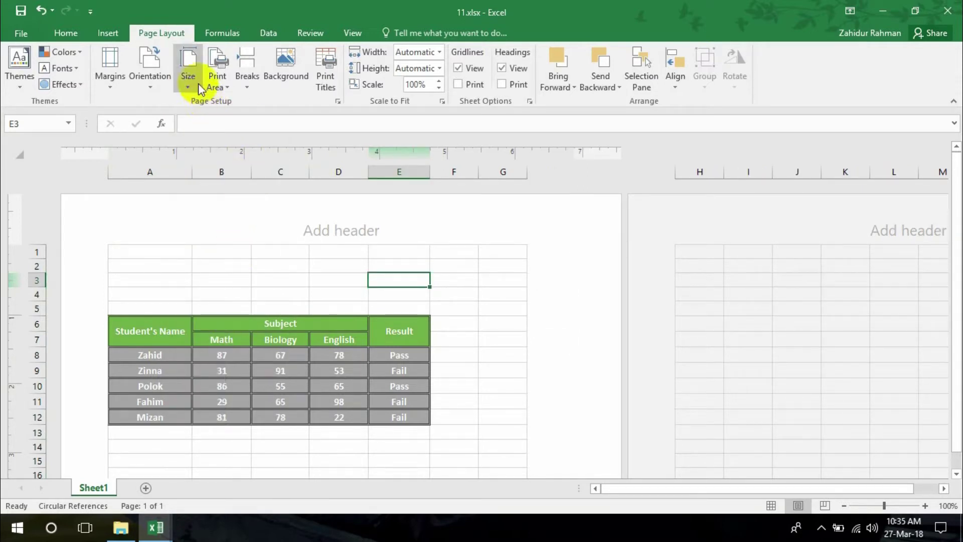
{"action": "left_click", "coordinate": [165, 88]}
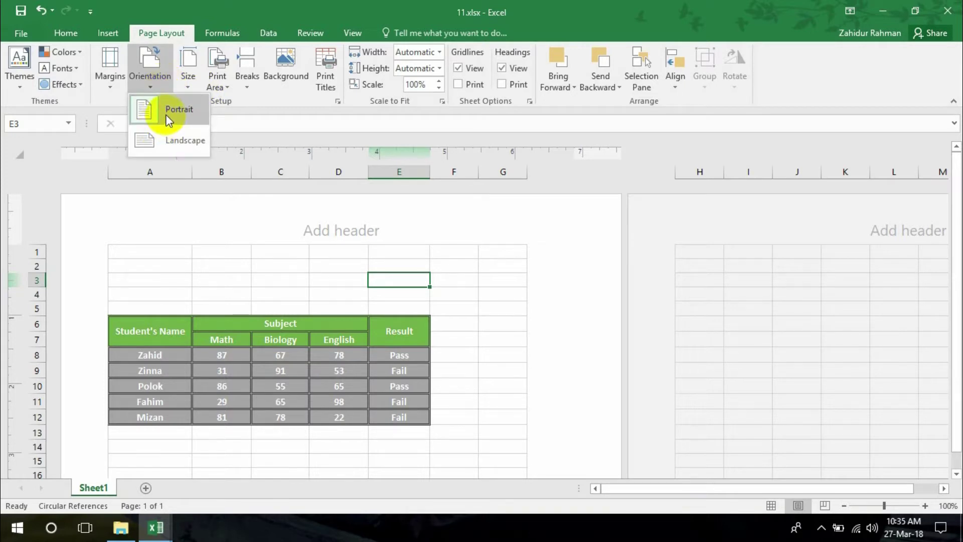
{"action": "left_click", "coordinate": [187, 147]}
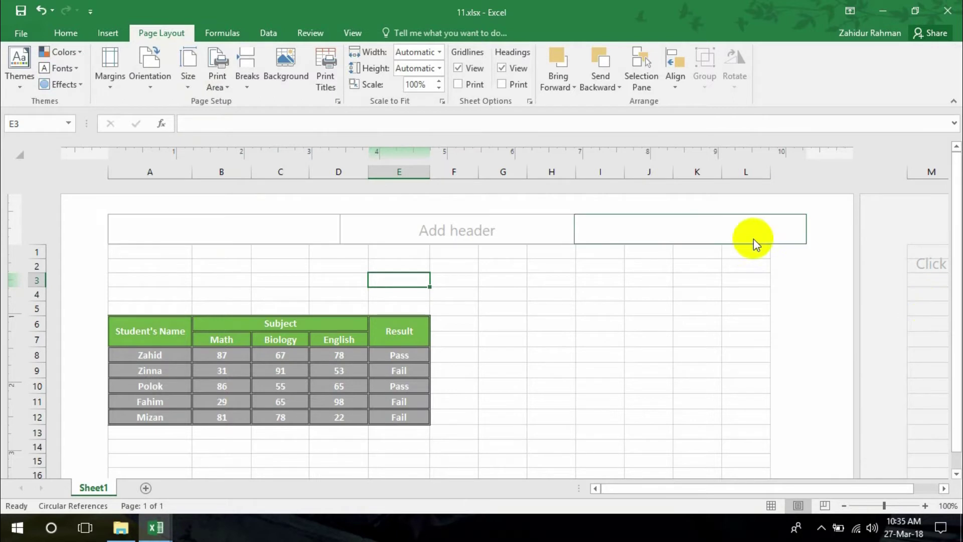
Apply Normal margins (0.75" top/bottom, 0.7" left/right) to the page
{"action": "scroll", "coordinate": [222, 345], "scroll_direction": "down", "scroll_amount": 5}
{"action": "scroll", "coordinate": [344, 346], "scroll_direction": "down", "scroll_amount": 3}
{"action": "scroll", "coordinate": [183, 400], "scroll_direction": "up", "scroll_amount": 3}
{"action": "scroll", "coordinate": [247, 383], "scroll_direction": "up", "scroll_amount": 3}
{"action": "scroll", "coordinate": [245, 346], "scroll_direction": "up", "scroll_amount": 3}
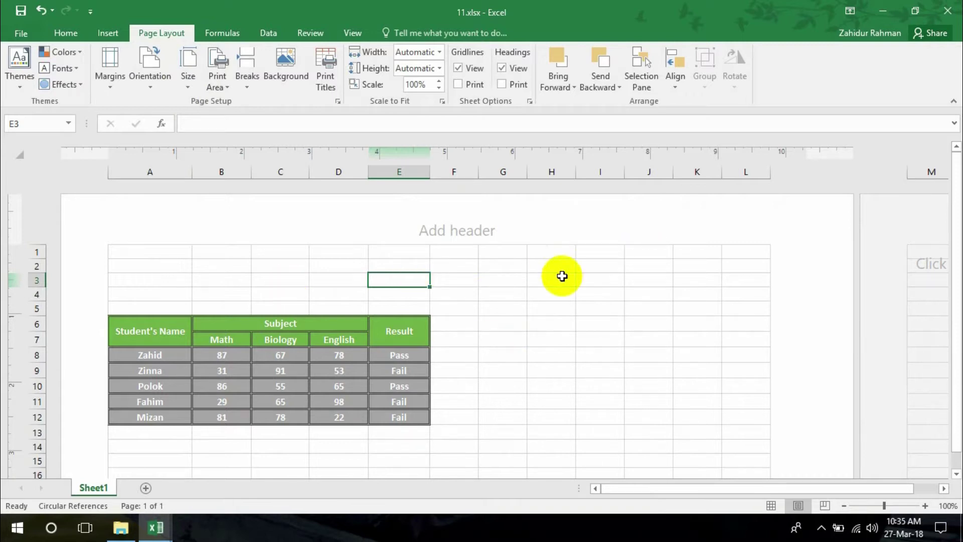
{"action": "scroll", "coordinate": [253, 279], "scroll_direction": "down", "scroll_amount": 2}
{"action": "scroll", "coordinate": [260, 274], "scroll_direction": "up", "scroll_amount": 2}
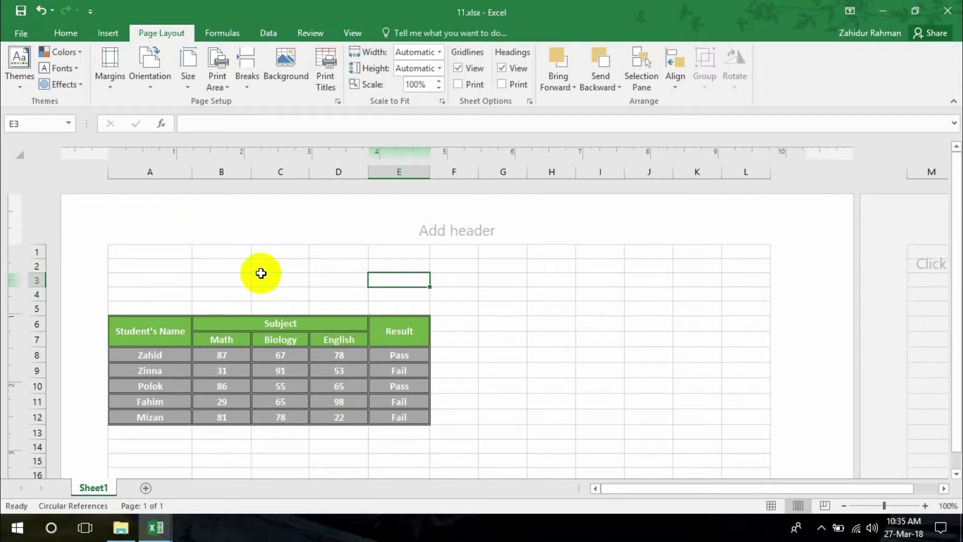
{"action": "left_click", "coordinate": [111, 77]}
{"action": "left_click", "coordinate": [162, 118]}
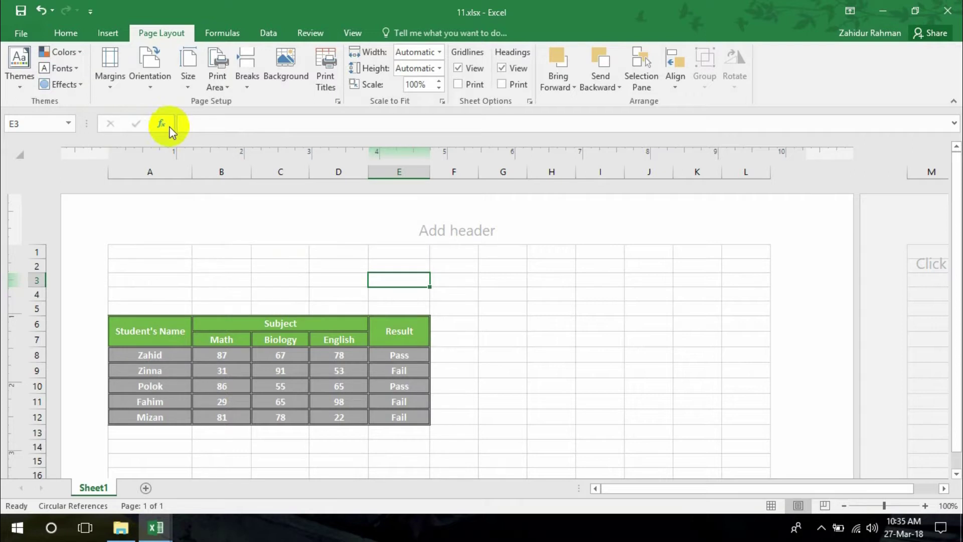
{"action": "left_click", "coordinate": [119, 76]}
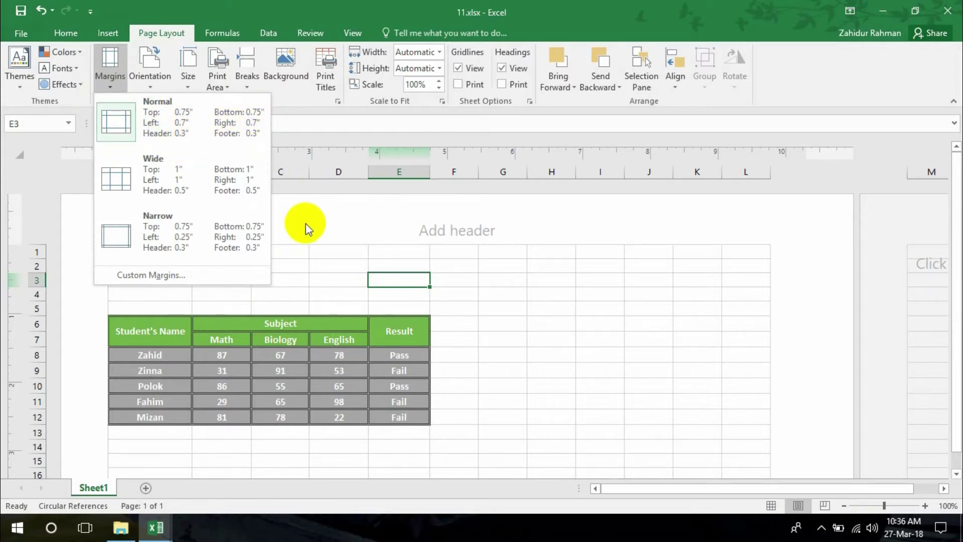
In Custom Margins, centre the page vertically, confirm Landscape A4, then open the Header/Footer settings
{"action": "left_click", "coordinate": [176, 275]}
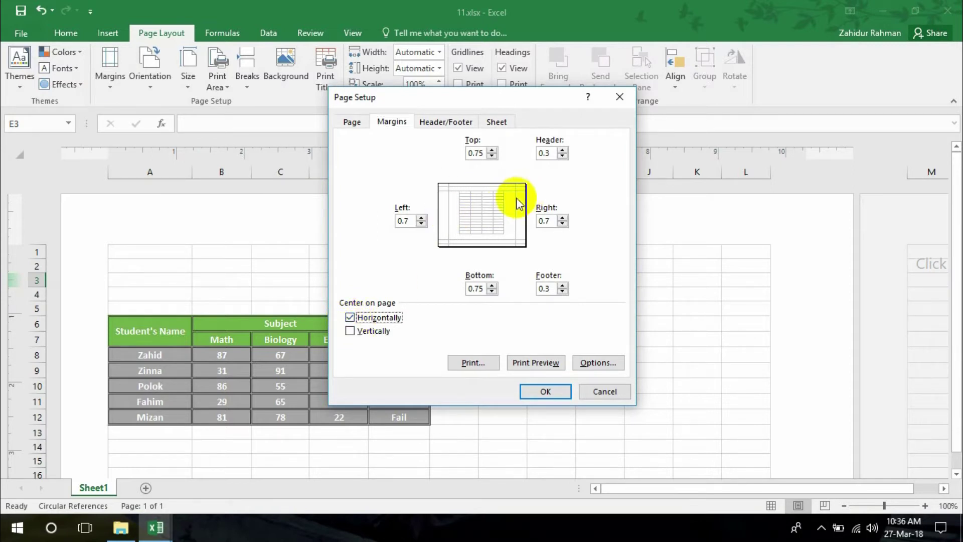
{"action": "left_click", "coordinate": [351, 331]}
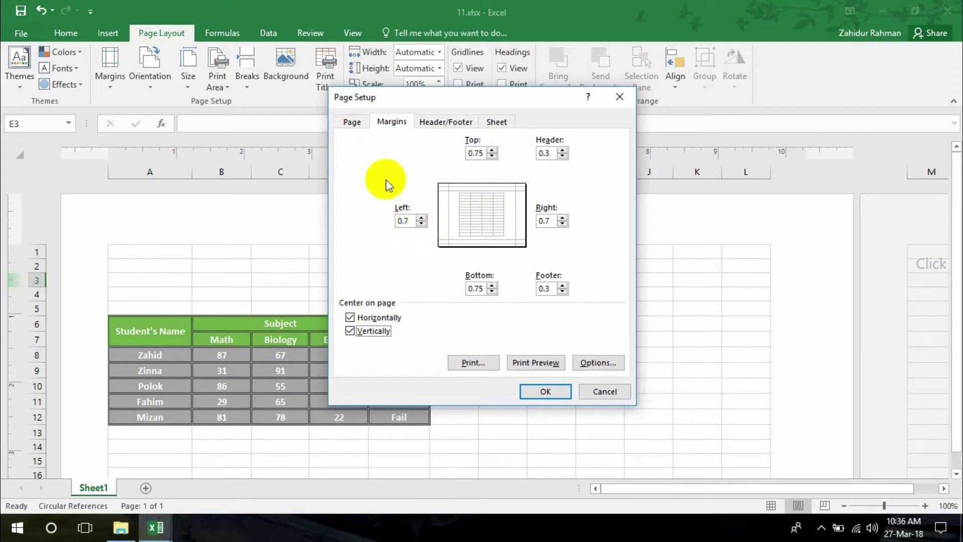
{"action": "left_click", "coordinate": [352, 122]}
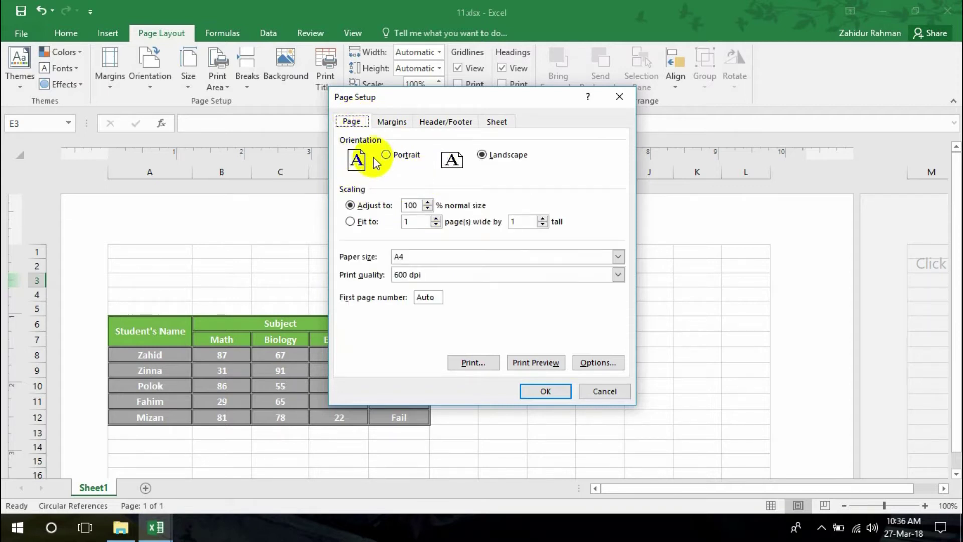
{"action": "left_click", "coordinate": [391, 154]}
{"action": "left_click", "coordinate": [483, 155]}
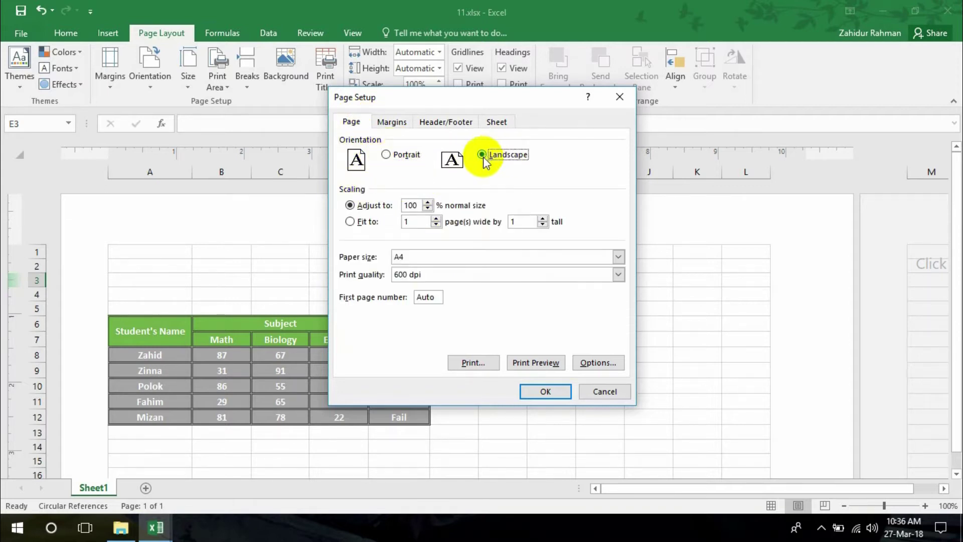
{"action": "left_click", "coordinate": [426, 257]}
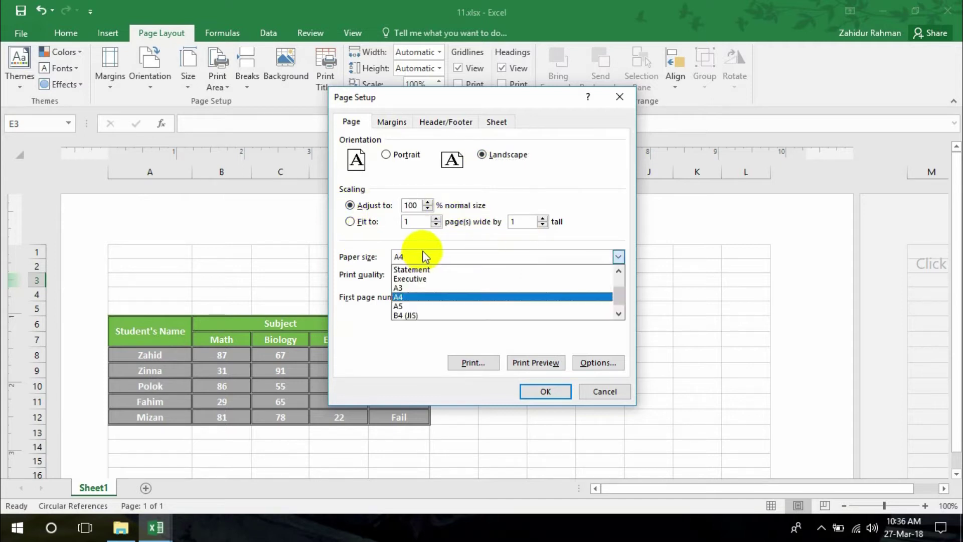
{"action": "left_click", "coordinate": [444, 122]}
{"action": "left_click", "coordinate": [388, 192]}
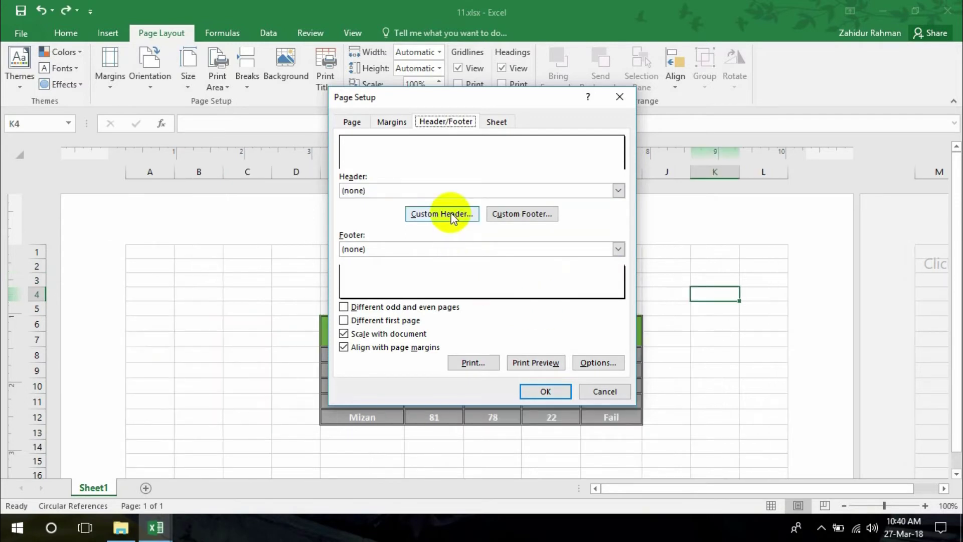
Build a custom header: author's name left, 'Class Six Result Sheet' centre, current date right
{"action": "left_click", "coordinate": [439, 215]}
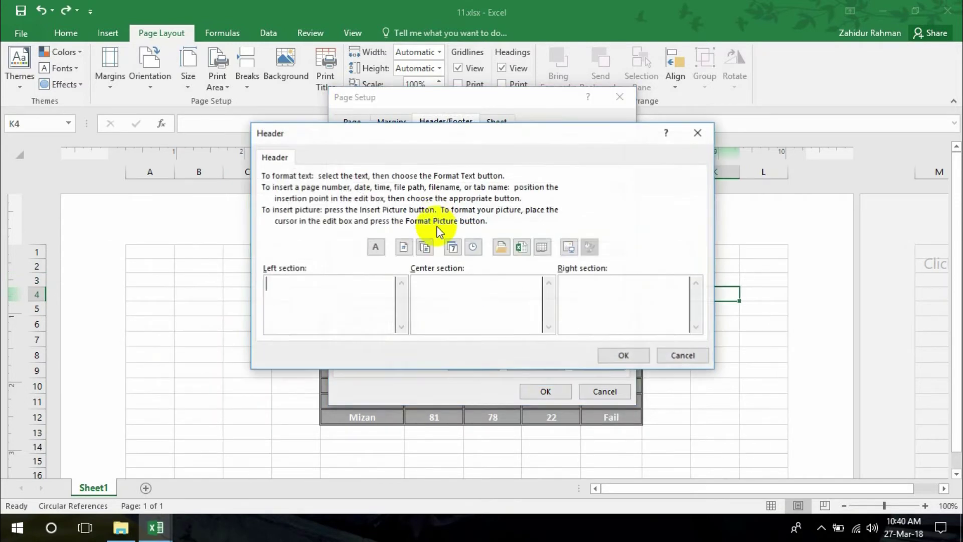
{"action": "left_click", "coordinate": [437, 306]}
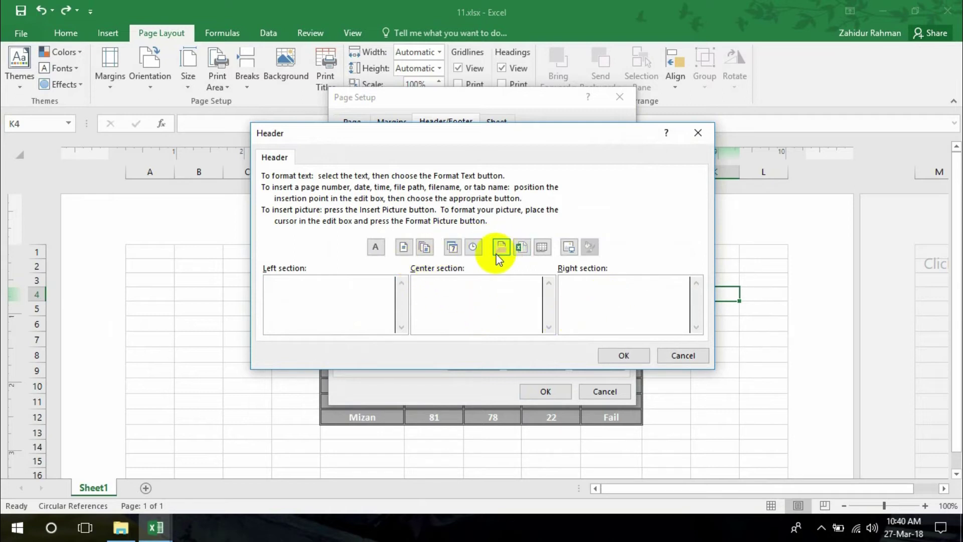
{"action": "left_click", "coordinate": [453, 247]}
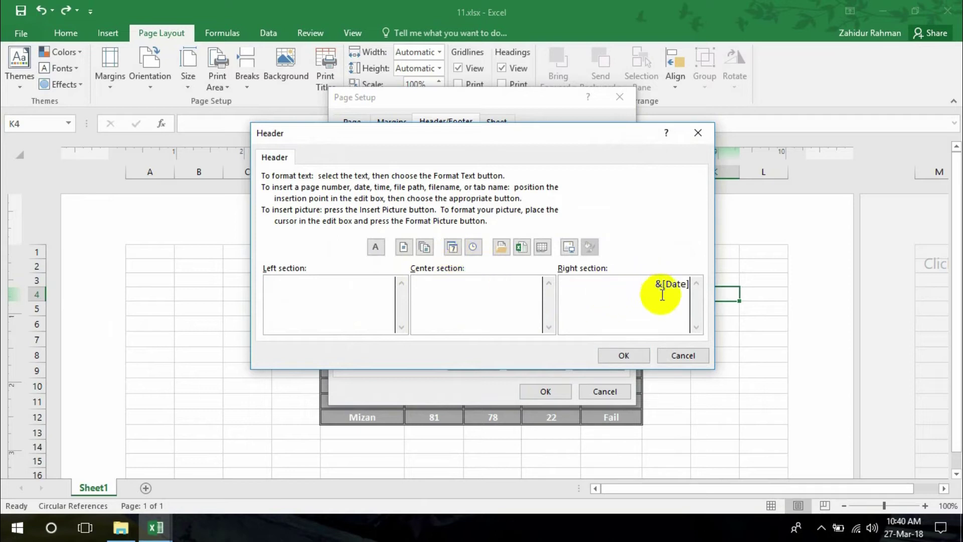
{"action": "left_click", "coordinate": [475, 303]}
{"action": "type", "text": "Class Six Result Sh"}
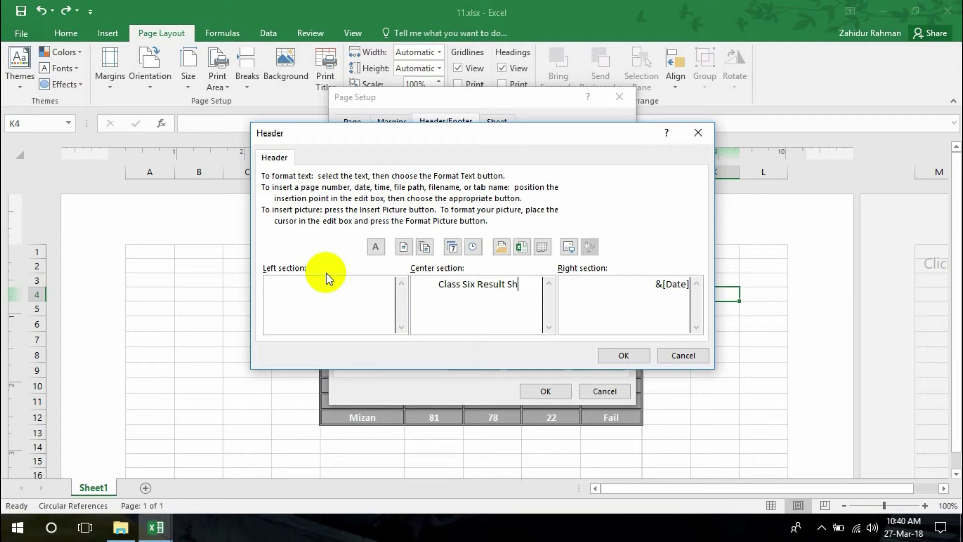
{"action": "type", "text": "eet"}
{"action": "left_click", "coordinate": [316, 298]}
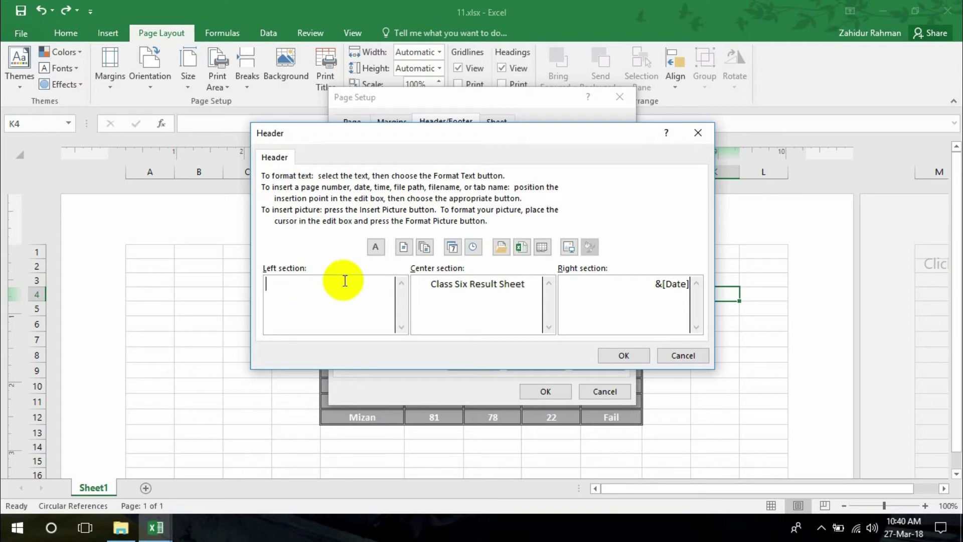
{"action": "left_click", "coordinate": [376, 247]}
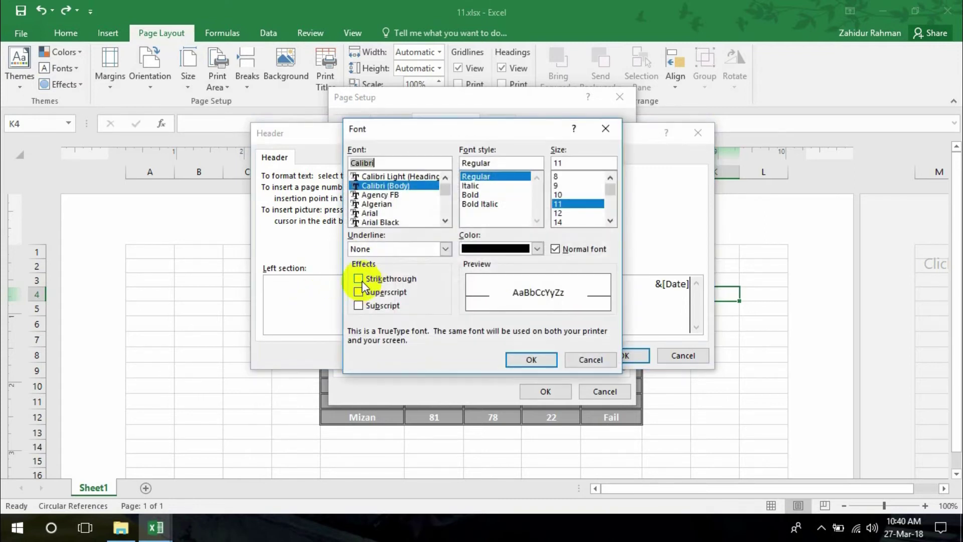
{"action": "left_click", "coordinate": [606, 129]}
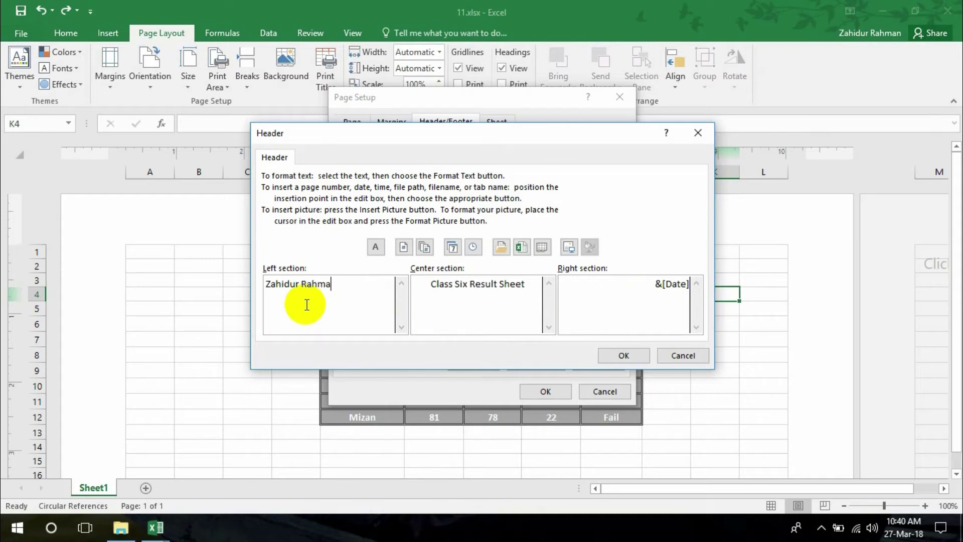
{"action": "left_click", "coordinate": [623, 356]}
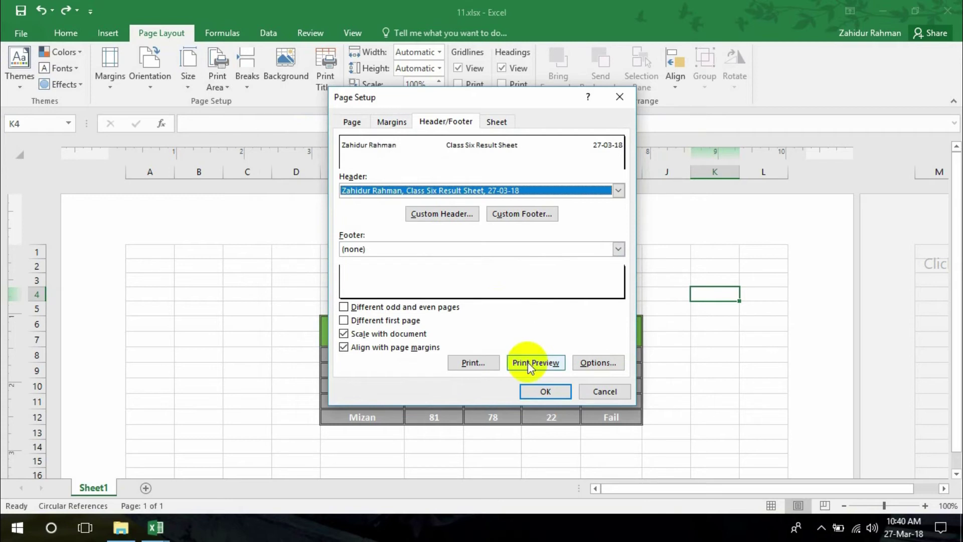
{"action": "left_click", "coordinate": [534, 392]}
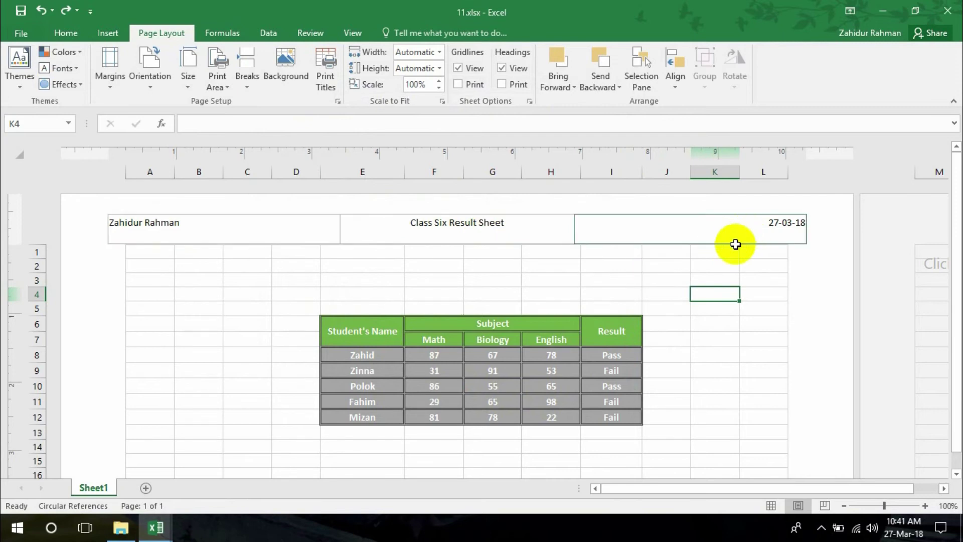
Set the 'Class Six Result Sheet' centre header title to 18 pt font size
{"action": "left_click", "coordinate": [496, 222]}
{"action": "left_click_drag", "start_coordinate": [504, 222], "coordinate": [412, 223]}
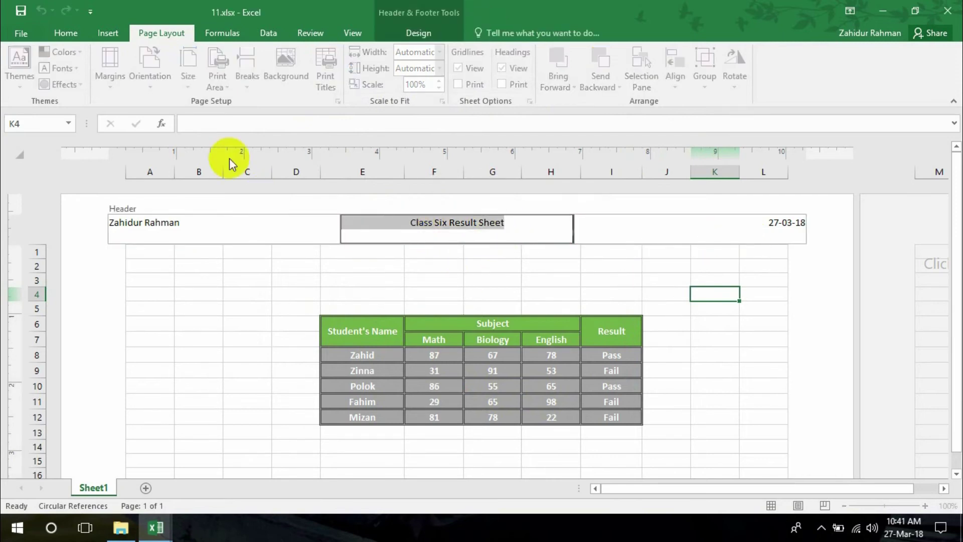
{"action": "left_click", "coordinate": [62, 33]}
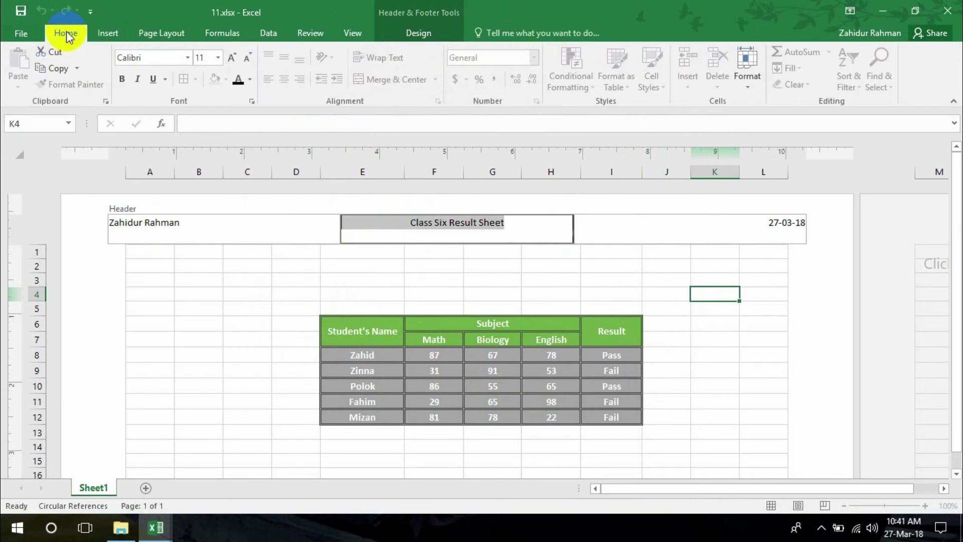
{"action": "left_click", "coordinate": [218, 58]}
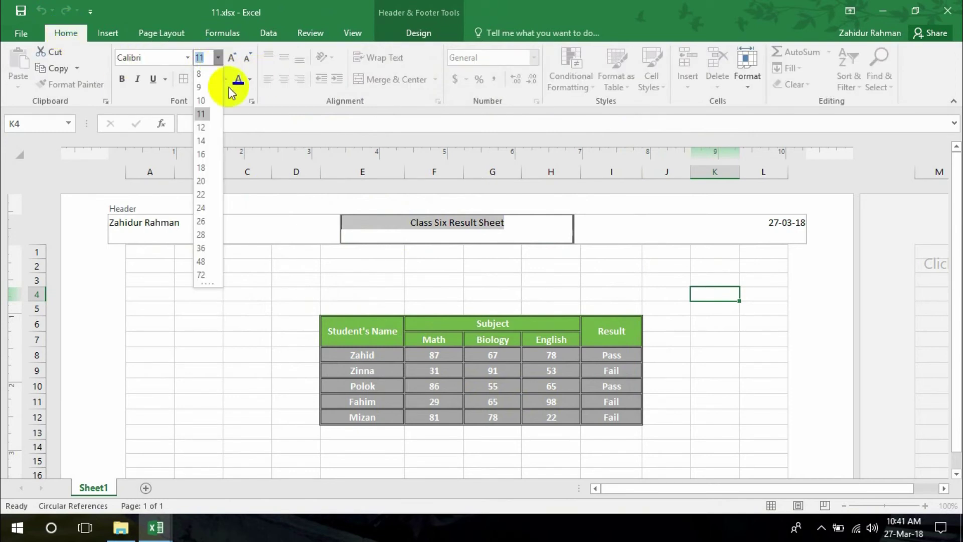
{"action": "left_click", "coordinate": [203, 166]}
{"action": "left_click", "coordinate": [389, 278]}
Review the left, centre and right header sections, including the date, then return to the worksheet
{"action": "left_click", "coordinate": [213, 221]}
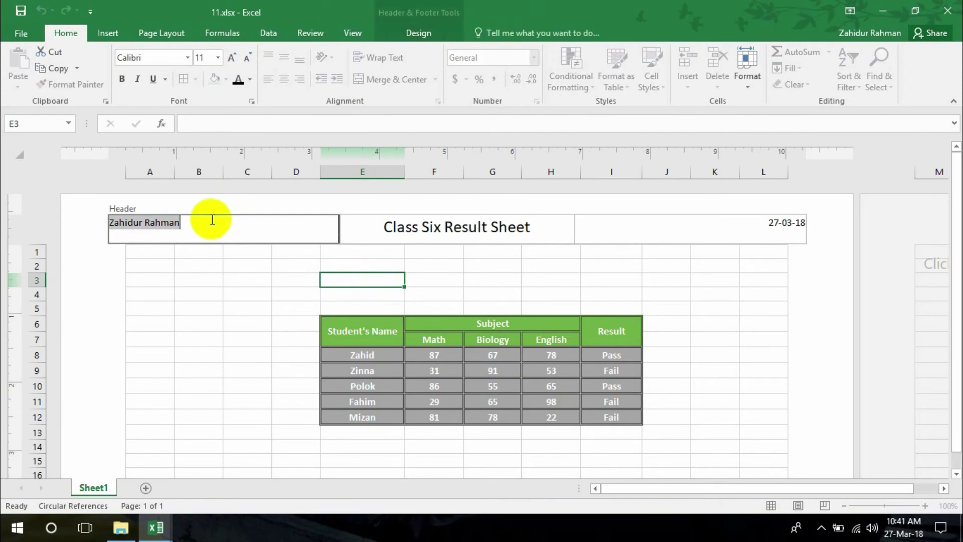
{"action": "left_click", "coordinate": [400, 225]}
{"action": "left_click", "coordinate": [772, 236]}
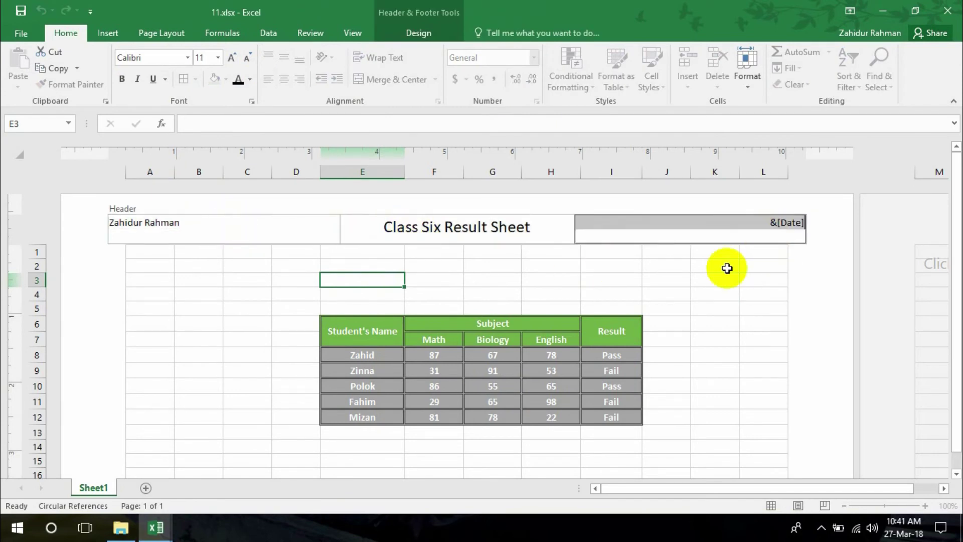
{"action": "left_click", "coordinate": [604, 307]}
{"action": "scroll", "coordinate": [564, 252], "scroll_direction": "down", "scroll_amount": 2}
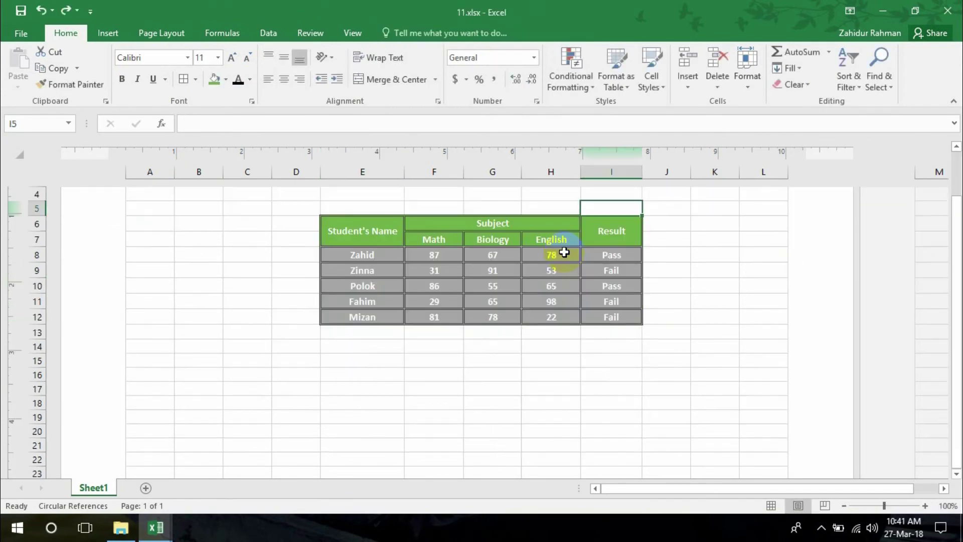
{"action": "scroll", "coordinate": [564, 253], "scroll_direction": "up", "scroll_amount": 2}
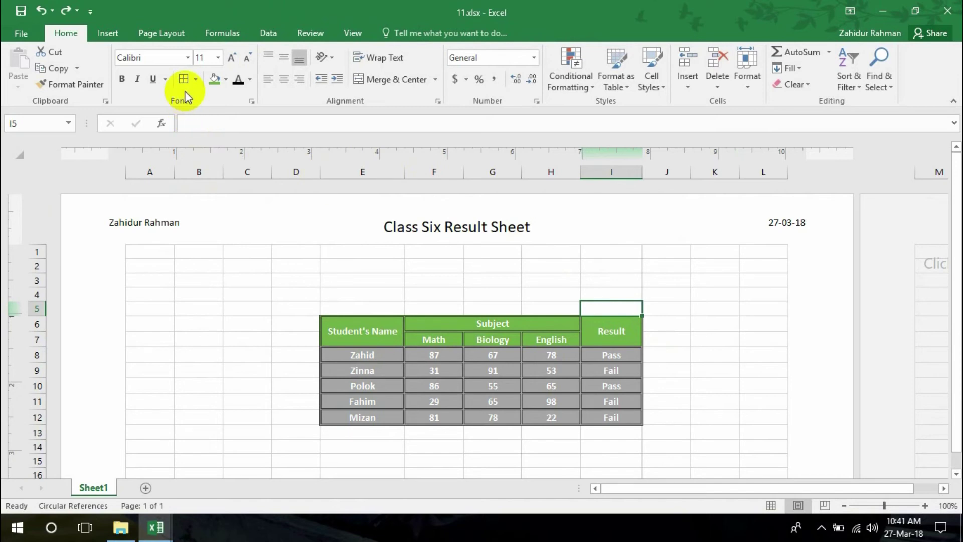
Try centring the table both horizontally and vertically via Custom Margins and check the print preview
{"action": "left_click", "coordinate": [153, 36]}
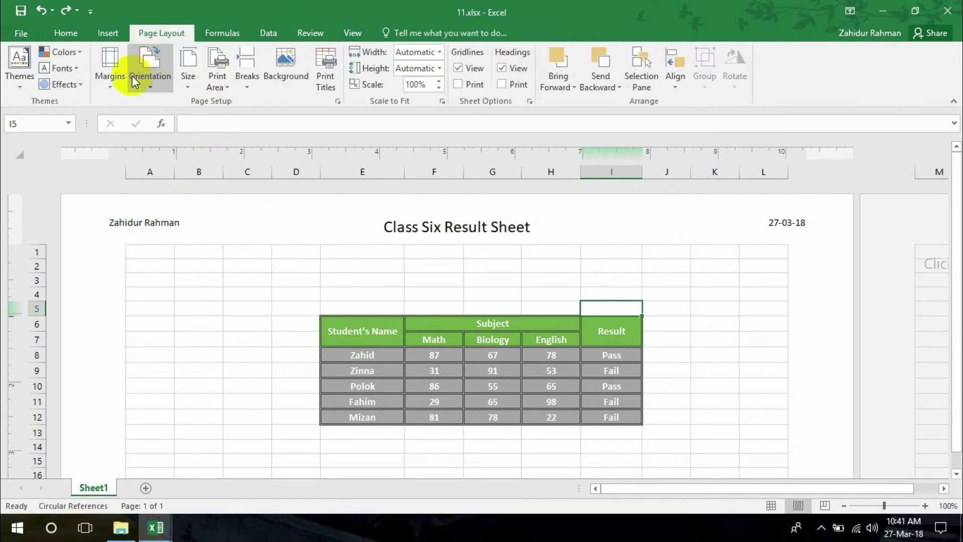
{"action": "left_click", "coordinate": [119, 78]}
{"action": "left_click", "coordinate": [158, 274]}
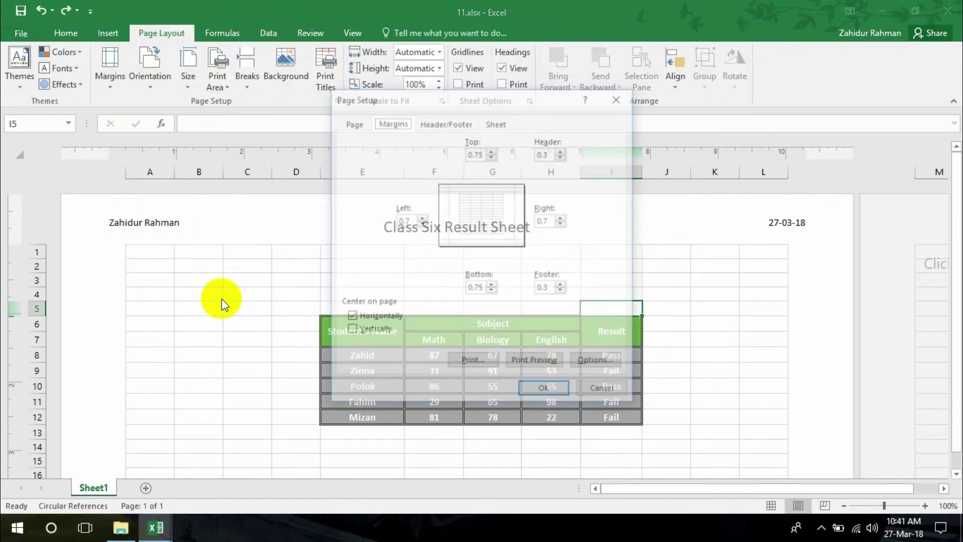
{"action": "left_click", "coordinate": [350, 333]}
{"action": "left_click", "coordinate": [533, 363]}
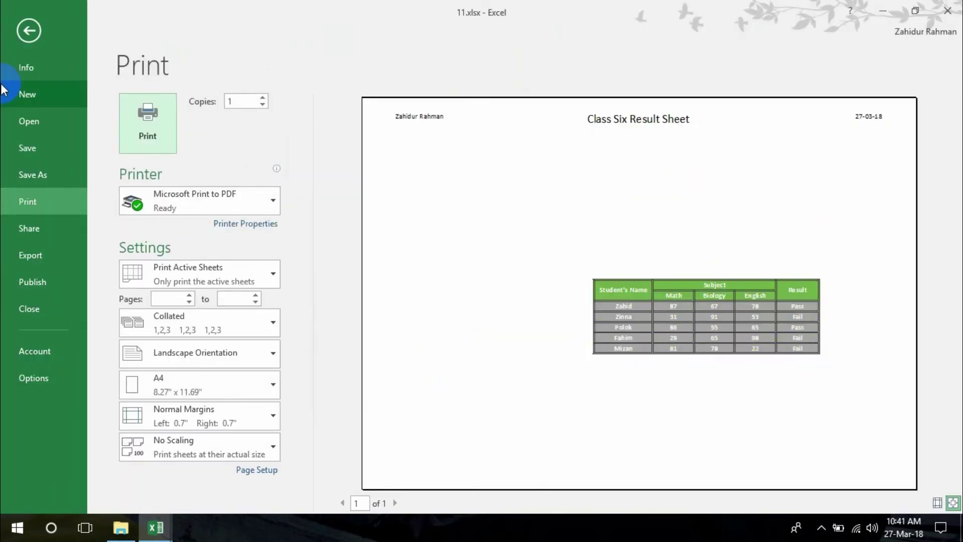
{"action": "left_click", "coordinate": [23, 32]}
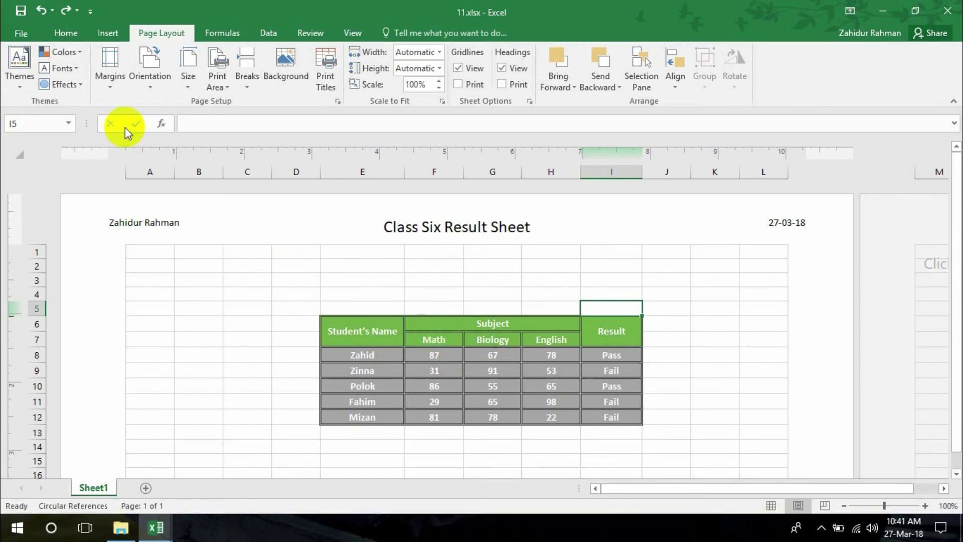
Turn off vertical centring, keeping horizontal centring only, and preview the printed page
{"action": "left_click", "coordinate": [115, 86]}
{"action": "left_click", "coordinate": [147, 267]}
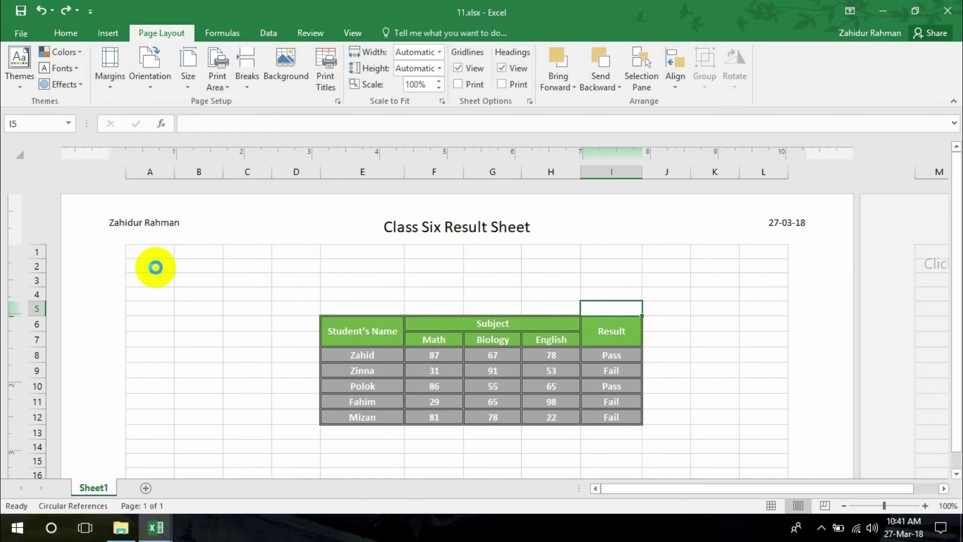
{"action": "left_click", "coordinate": [373, 332]}
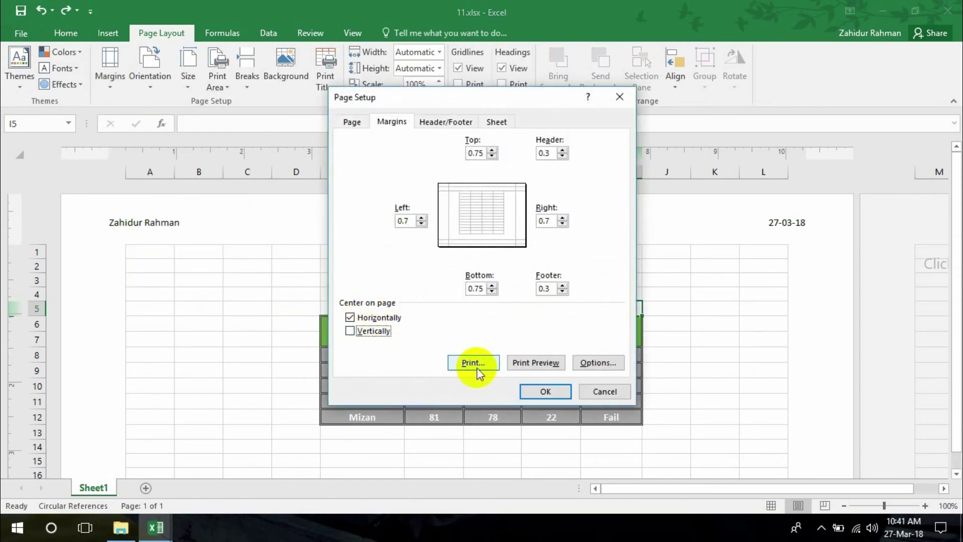
{"action": "left_click", "coordinate": [540, 394]}
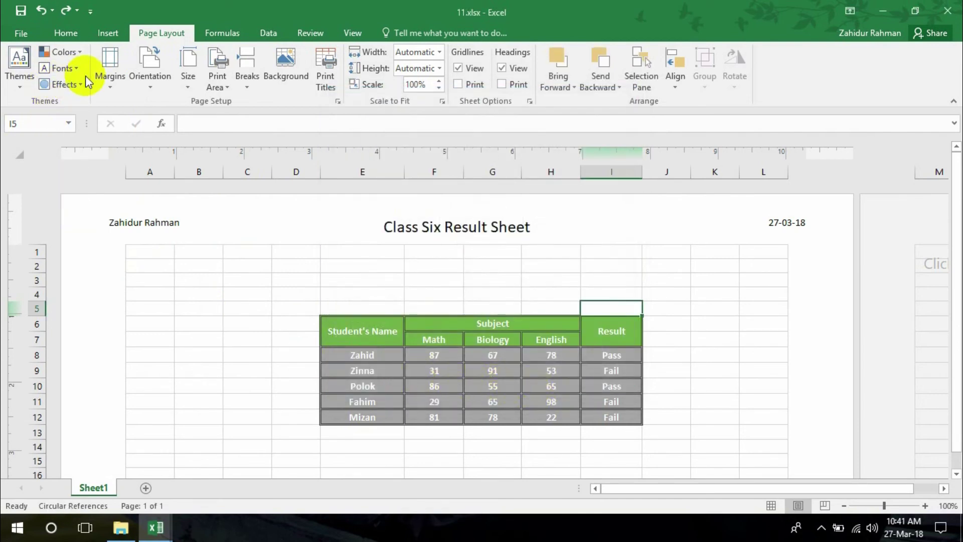
{"action": "left_click", "coordinate": [110, 70]}
{"action": "left_click", "coordinate": [187, 270]}
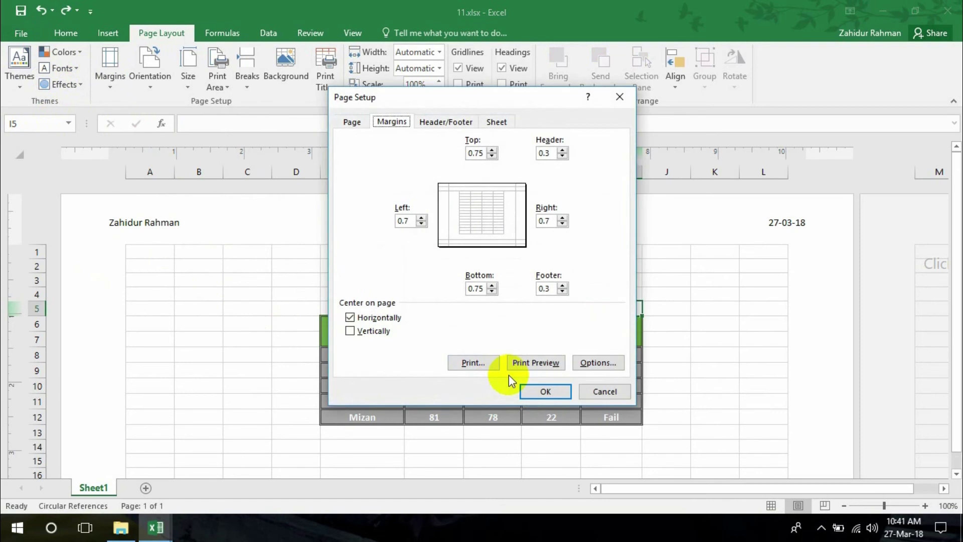
{"action": "left_click", "coordinate": [536, 363]}
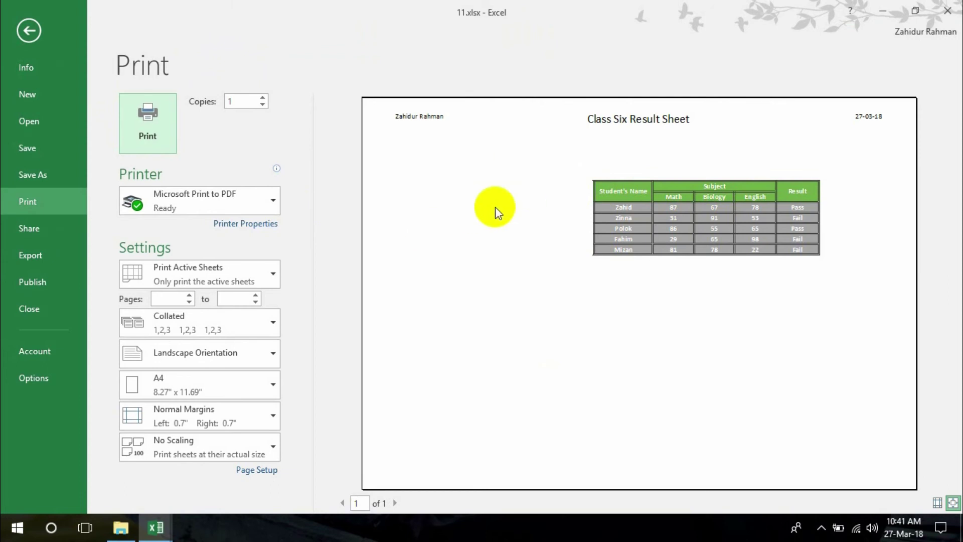
Set the print margins to Wide
{"action": "left_click", "coordinate": [23, 27]}
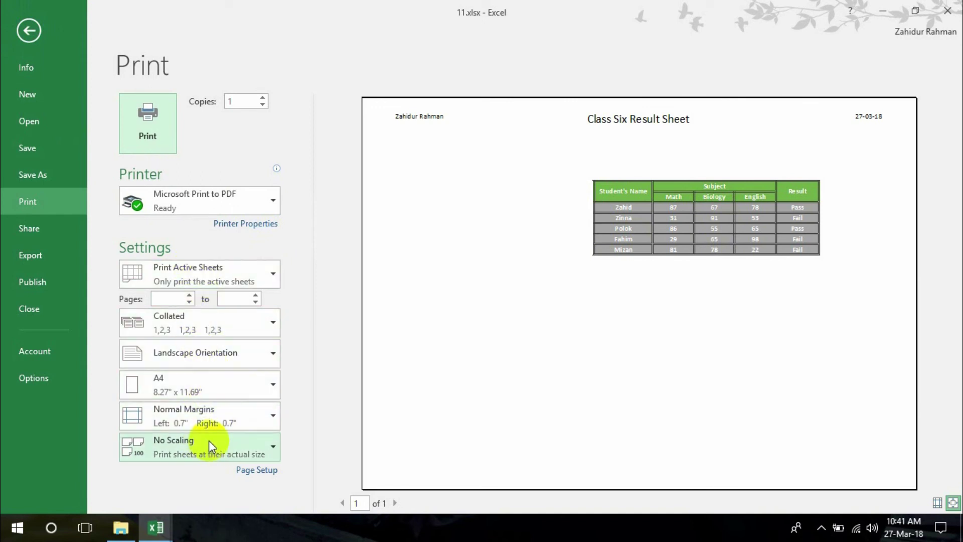
{"action": "left_click", "coordinate": [211, 421]}
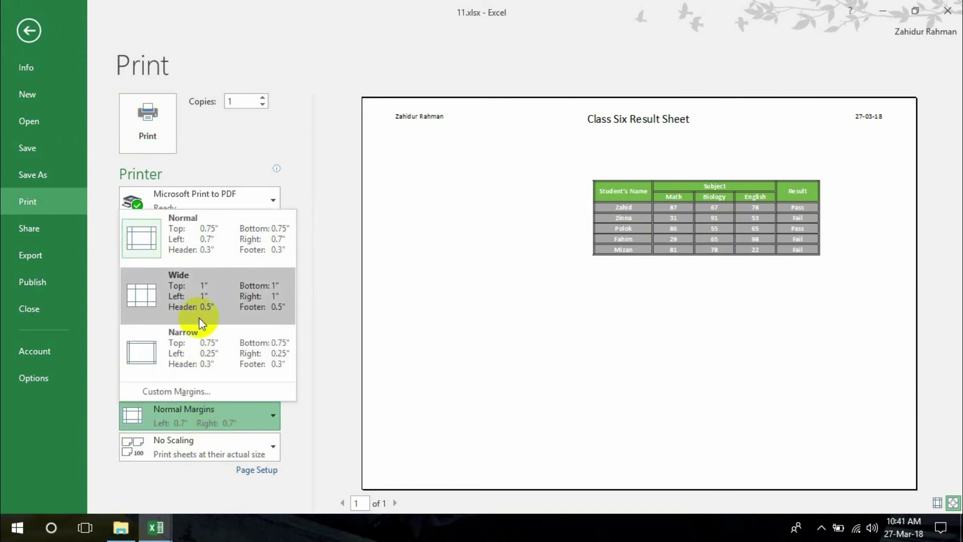
{"action": "left_click", "coordinate": [206, 303]}
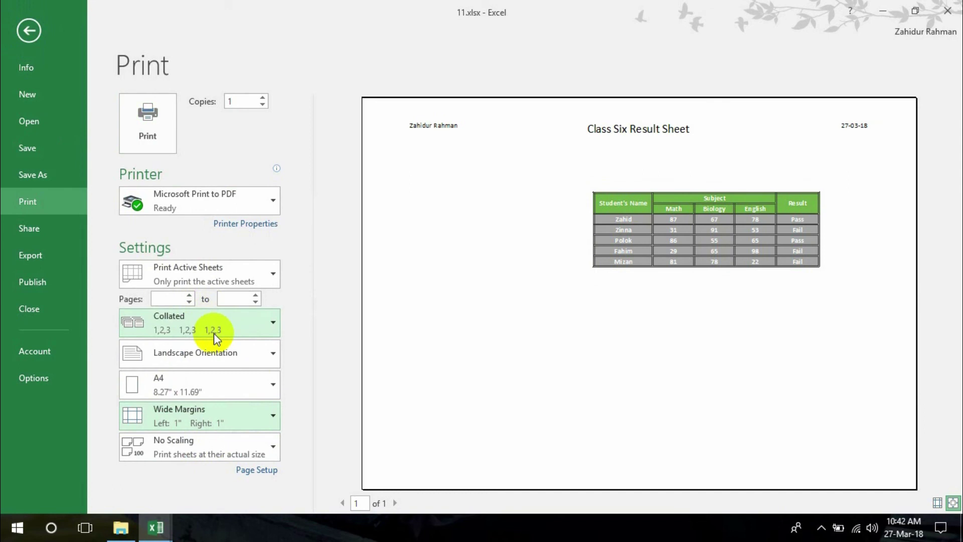
Try Fit Sheet on One Page, revert to No Scaling, and switch to Portrait orientation
{"action": "left_click", "coordinate": [221, 420]}
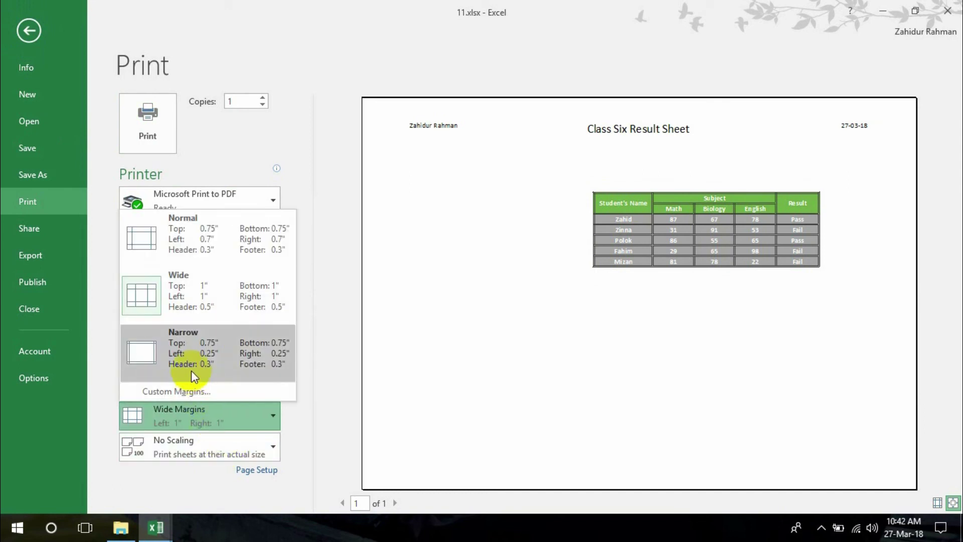
{"action": "left_click", "coordinate": [193, 454]}
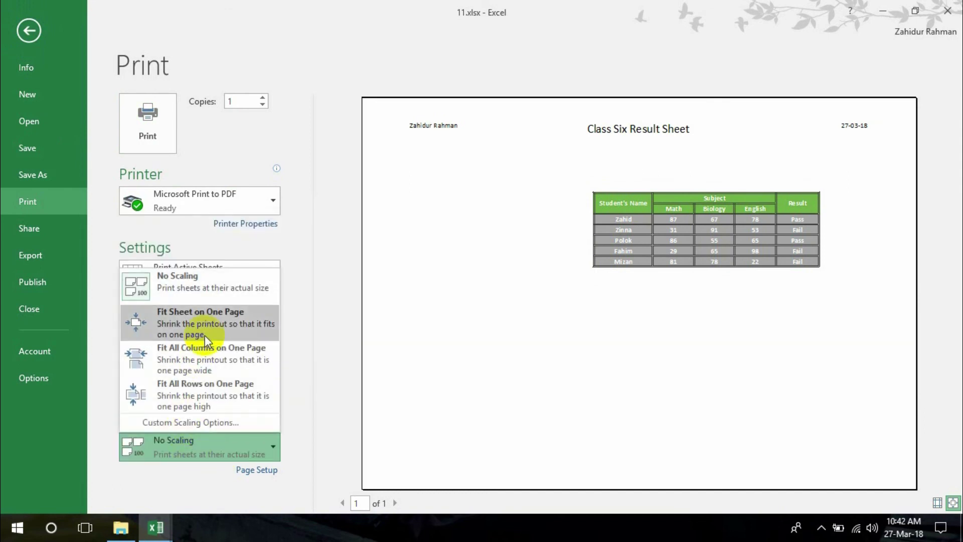
{"action": "left_click", "coordinate": [206, 289]}
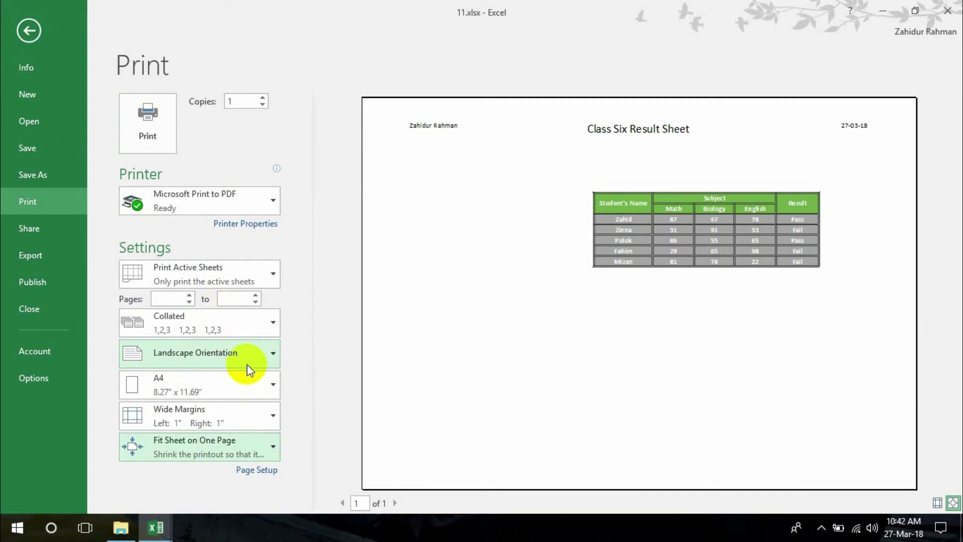
{"action": "left_click", "coordinate": [225, 444]}
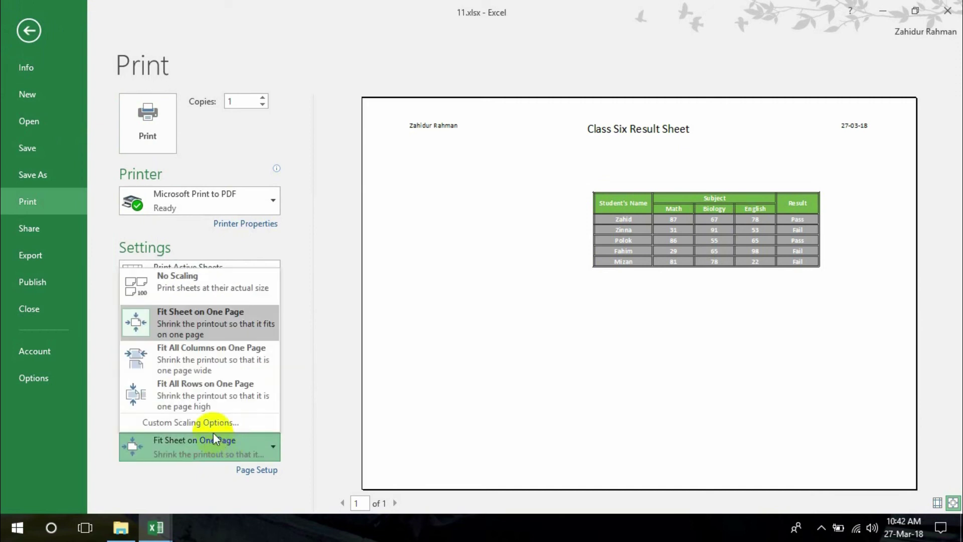
{"action": "left_click", "coordinate": [210, 281]}
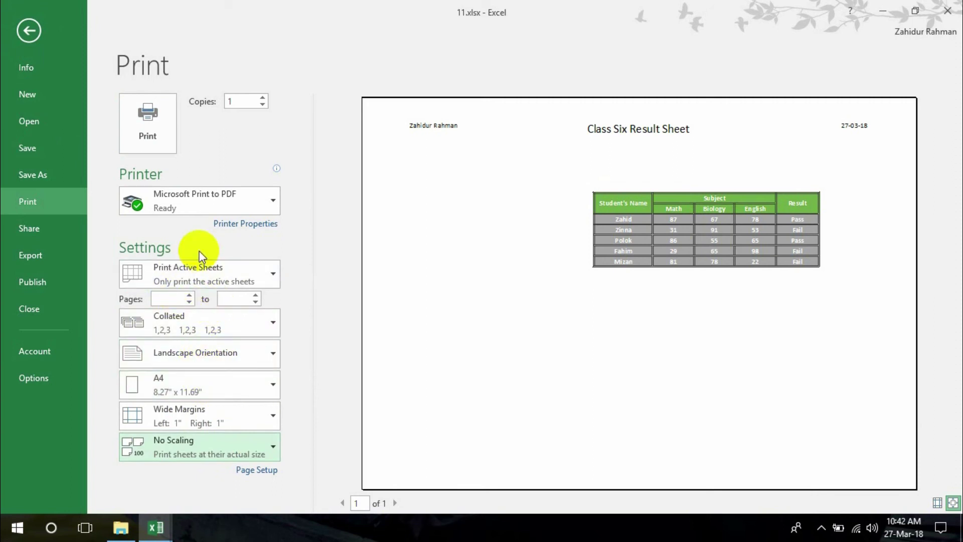
{"action": "left_click", "coordinate": [215, 351]}
{"action": "left_click", "coordinate": [204, 389]}
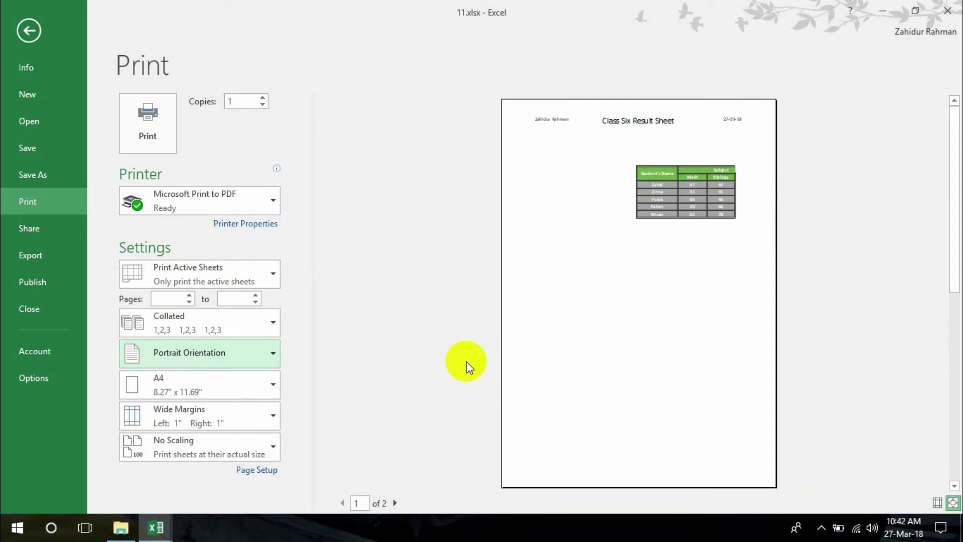